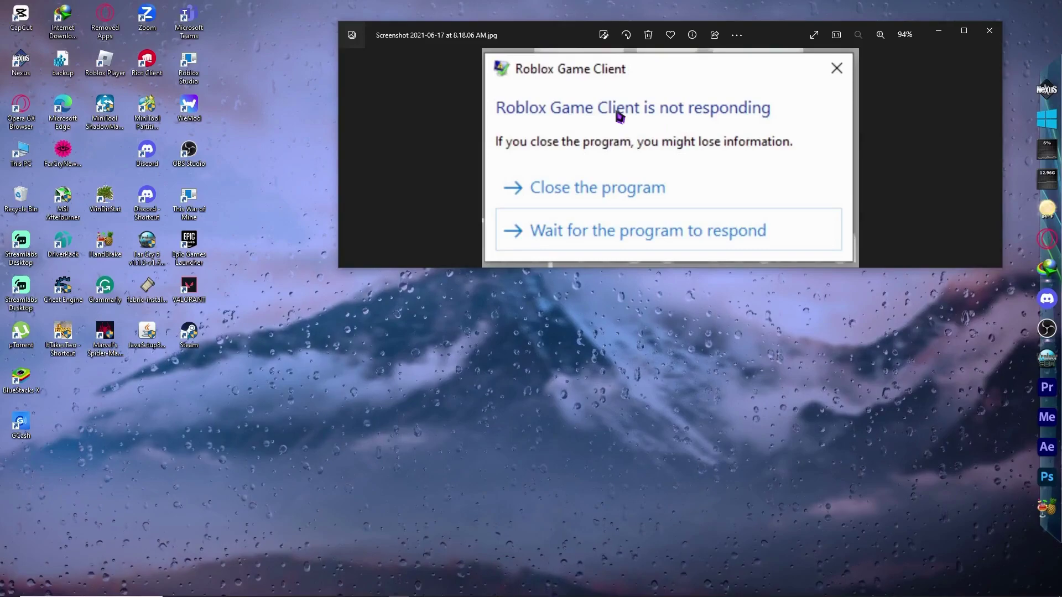
# Close the Photos screenshot of the Roblox not-responding error
pyautogui.click(989, 30)
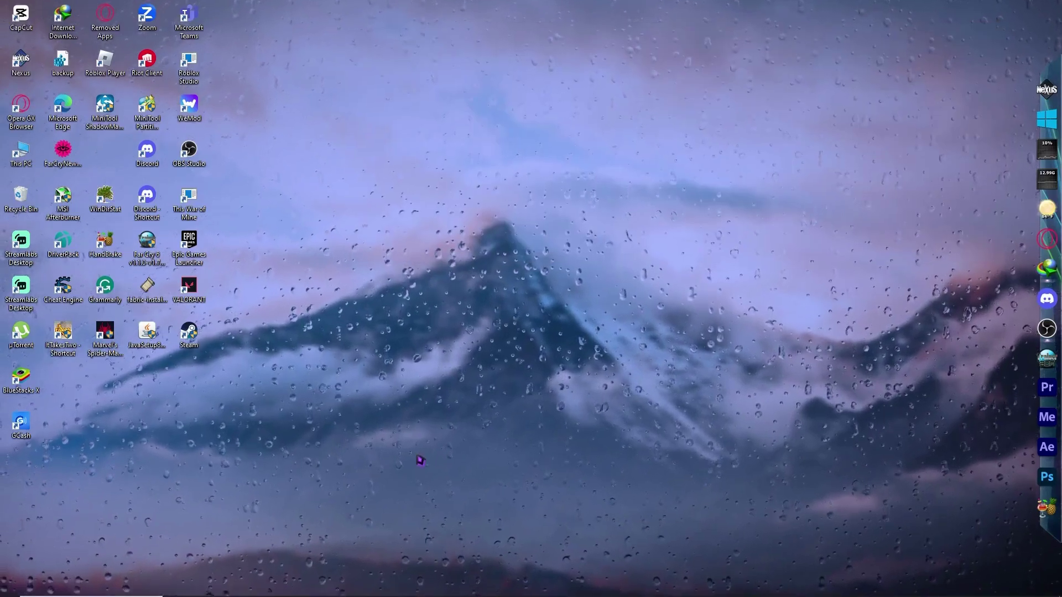
# Open Opera GX and go to roblox.com
pyautogui.moveTo(232, 595)
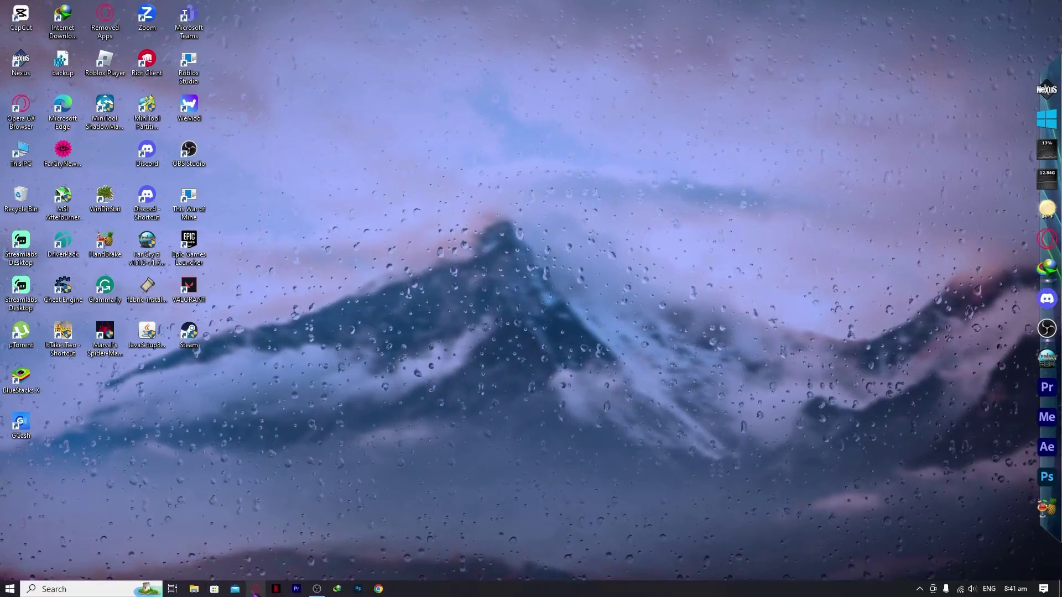
pyautogui.click(256, 590)
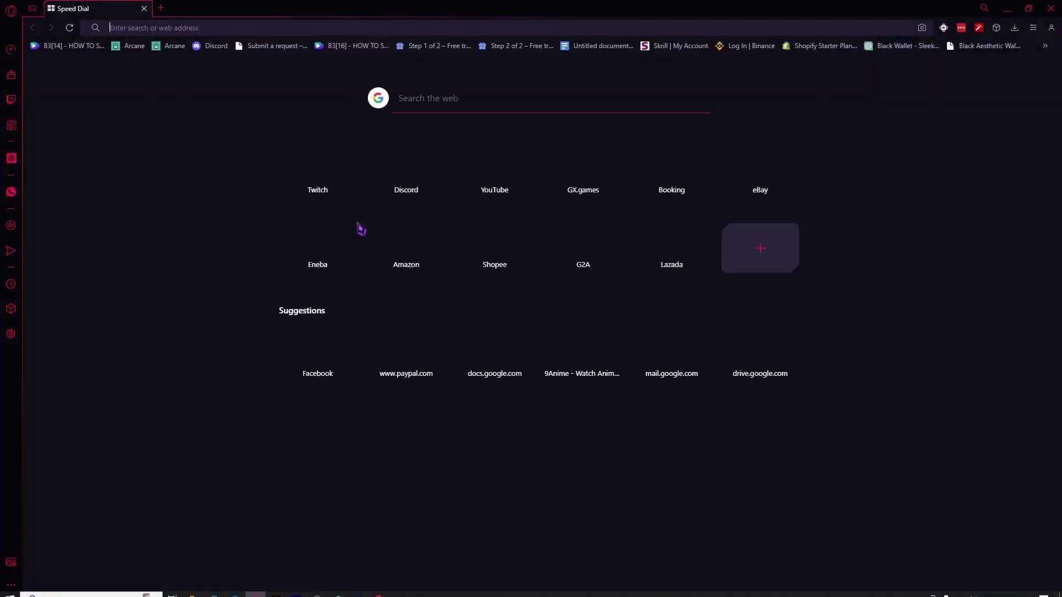
pyautogui.write('roblox.com')
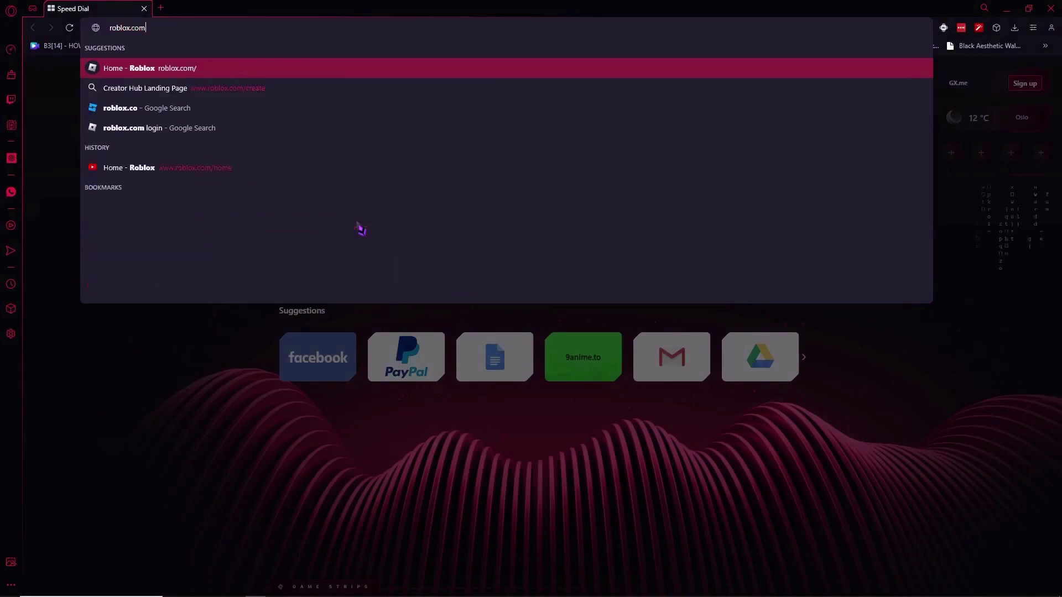
pyautogui.press('Return')
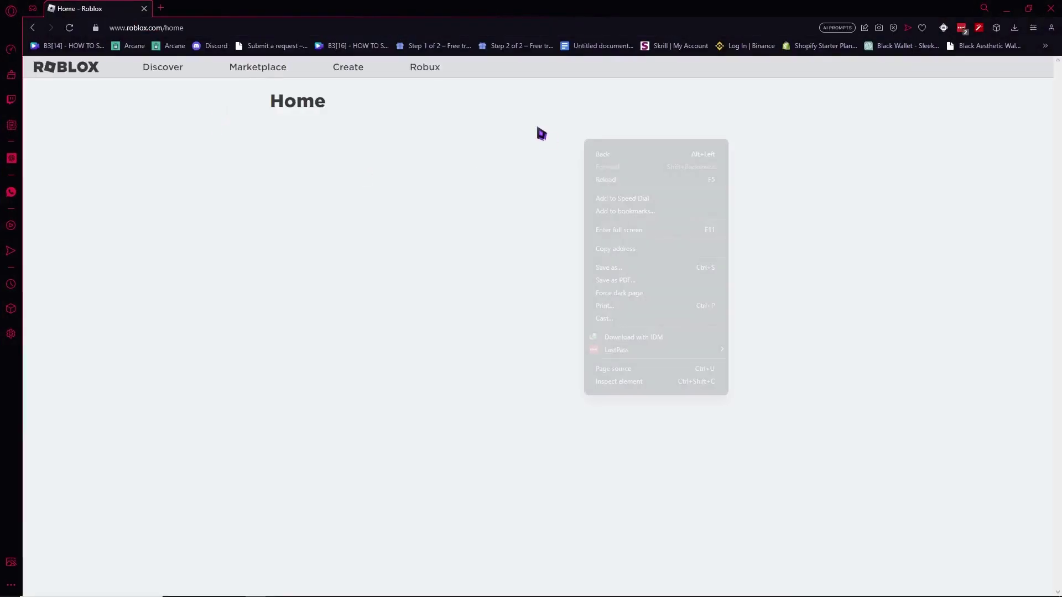
# Log out of Roblox, accepting the risk of losing the account, then close the browser
pyautogui.rightClick(541, 133)
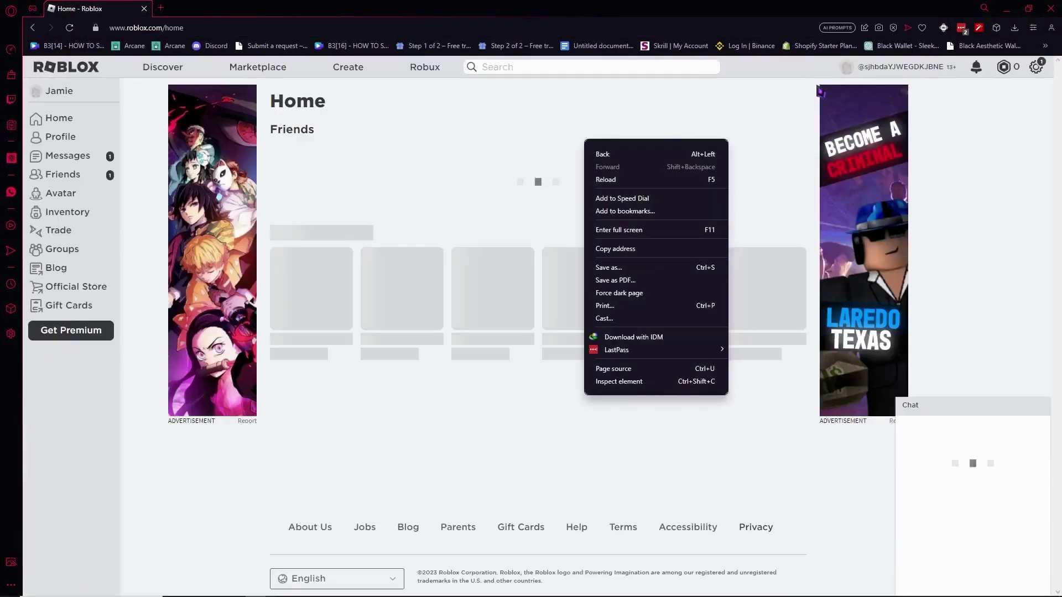
pyautogui.click(799, 81)
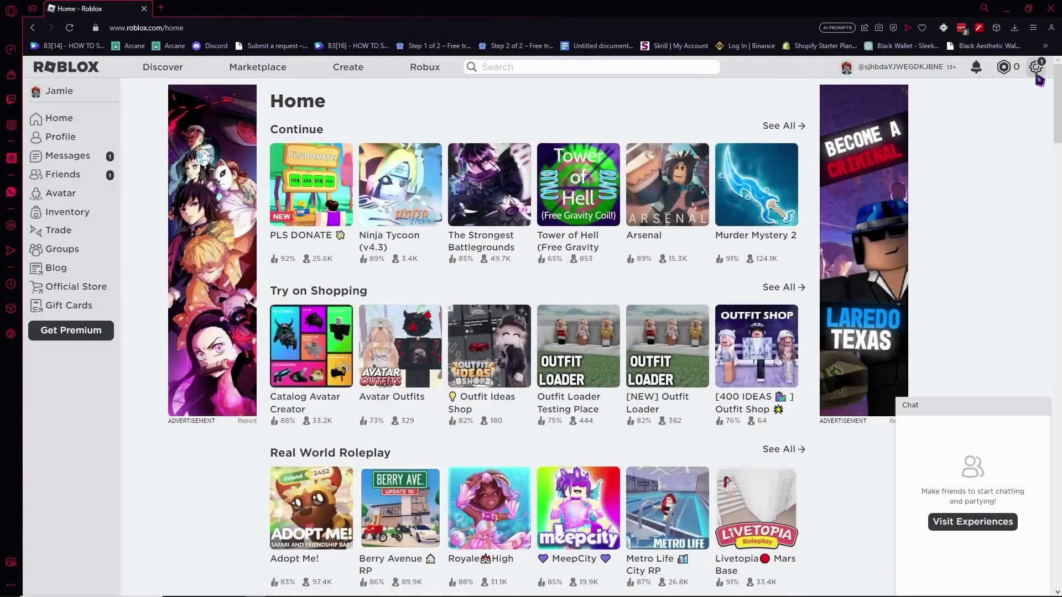
pyautogui.click(1035, 71)
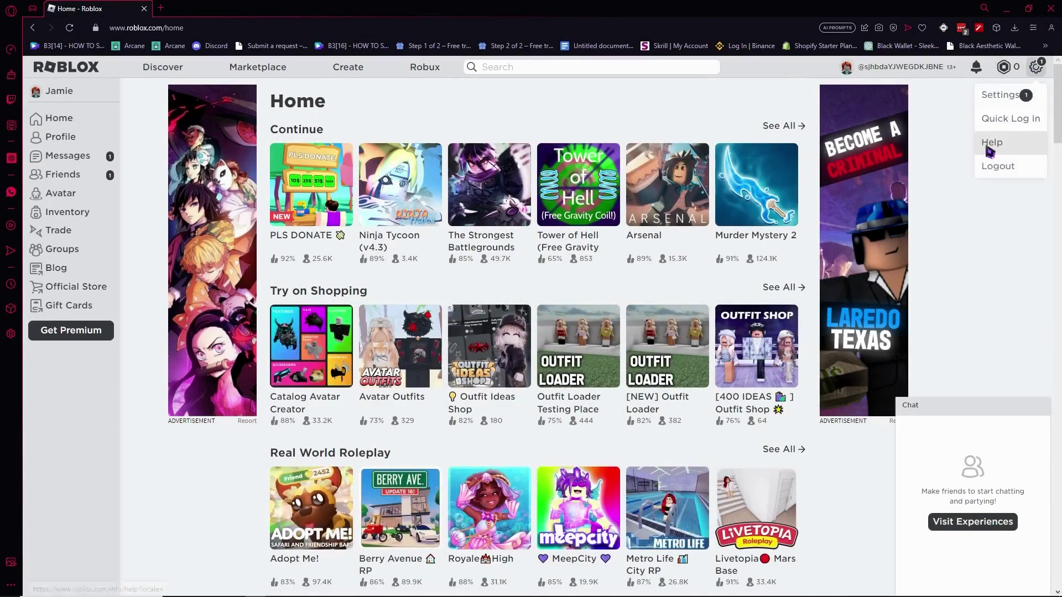
pyautogui.click(998, 166)
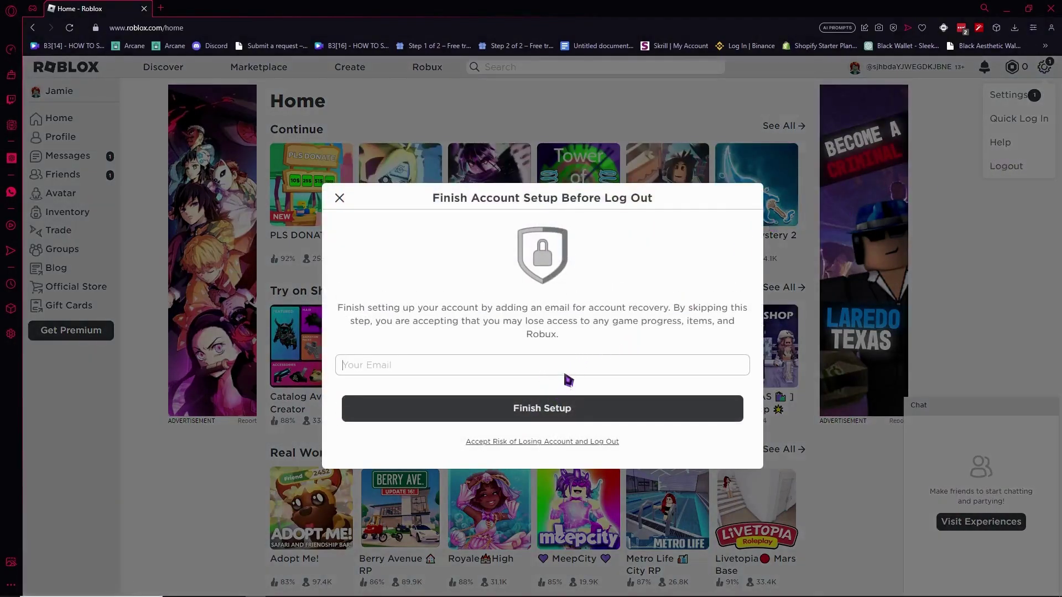
pyautogui.click(568, 443)
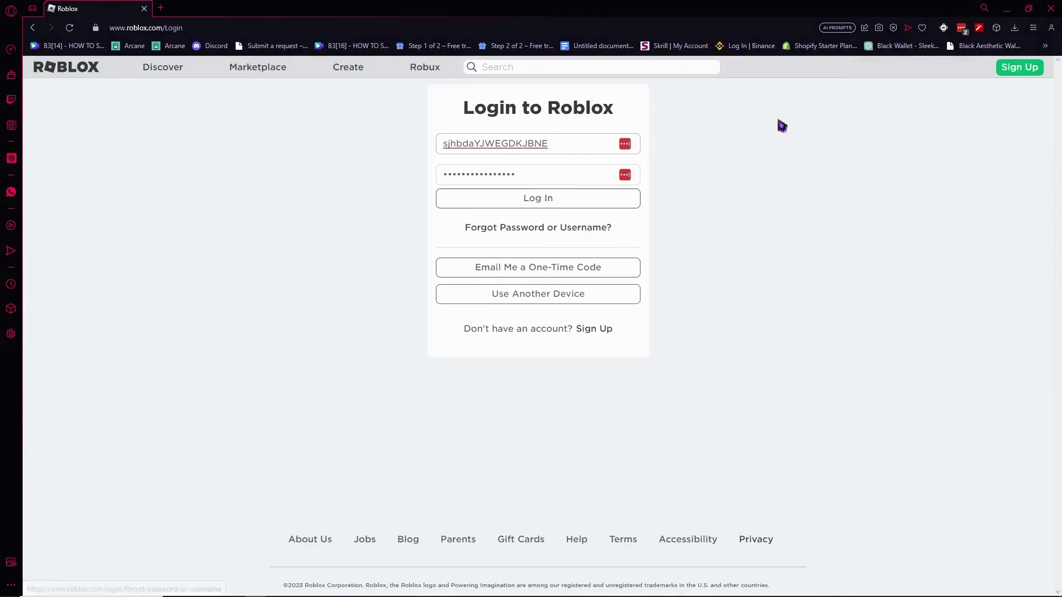
pyautogui.click(1051, 9)
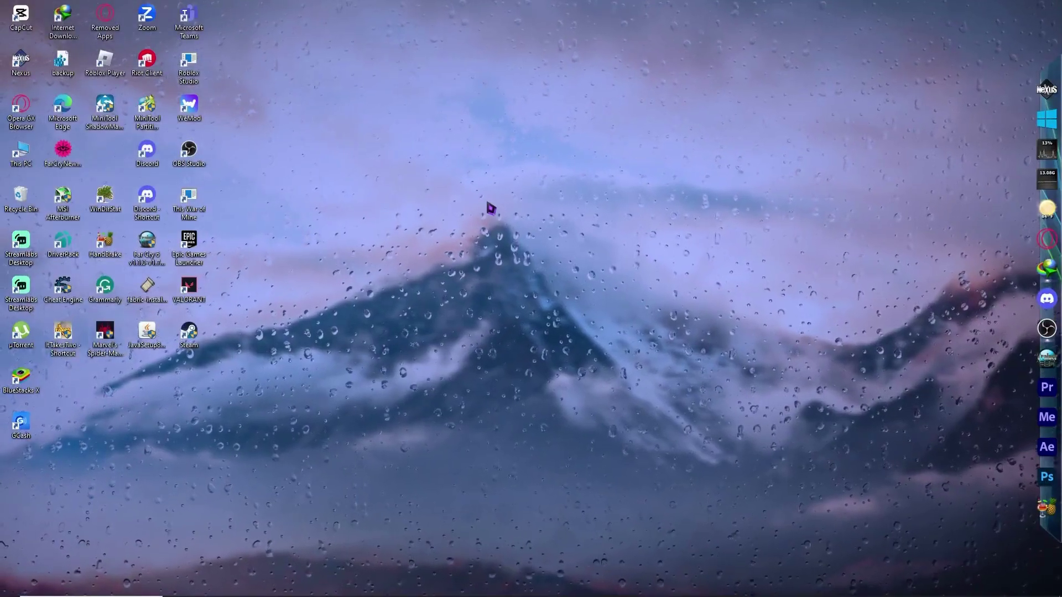
# Search Start for 'device manager' and open Device Manager
pyautogui.moveTo(9, 591)
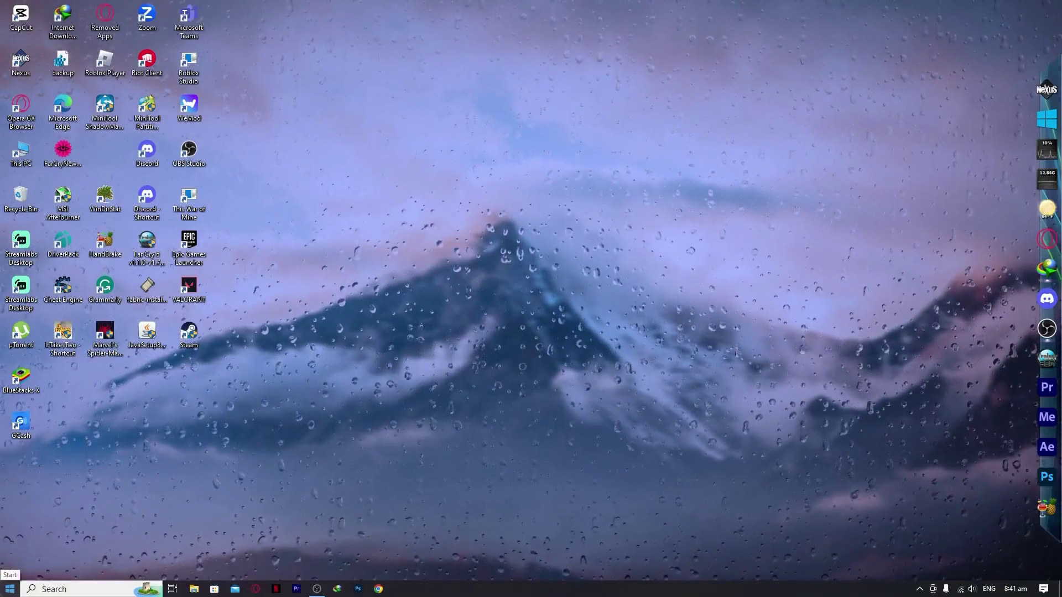
pyautogui.click(9, 589)
pyautogui.write('de')
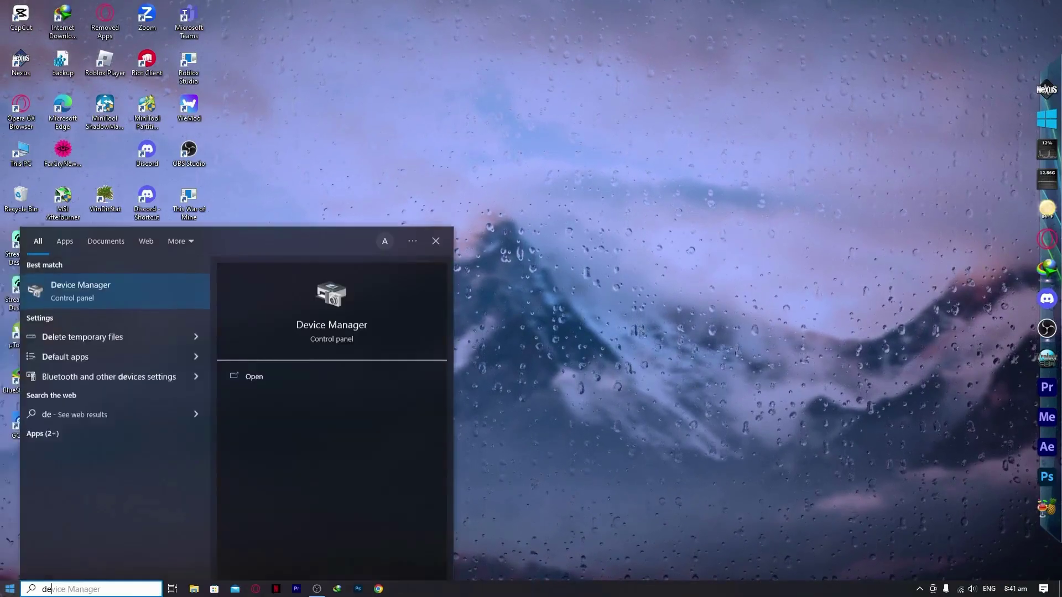
pyautogui.write('vice manager')
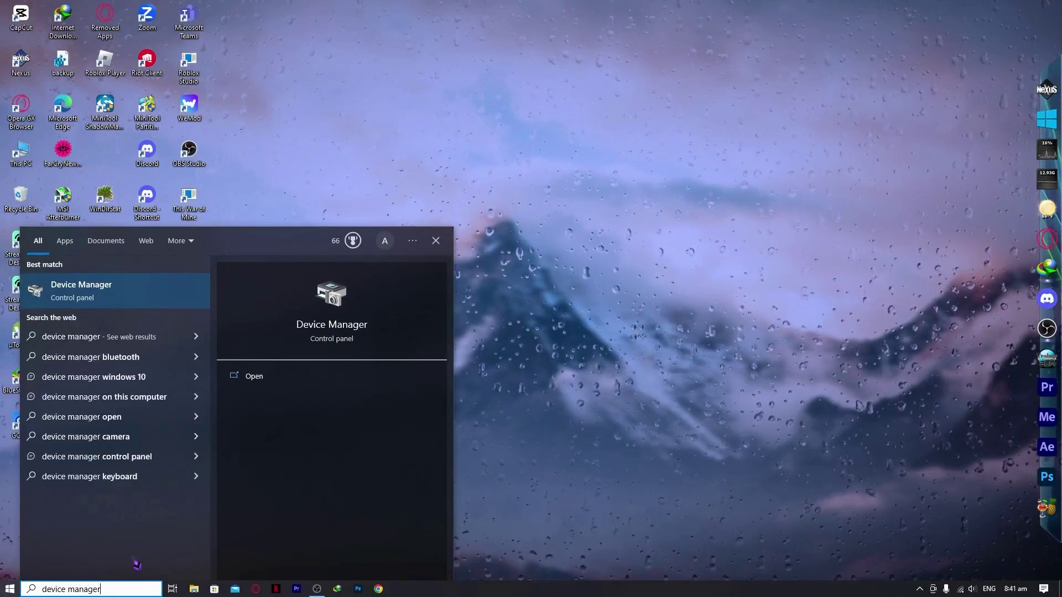
pyautogui.click(67, 299)
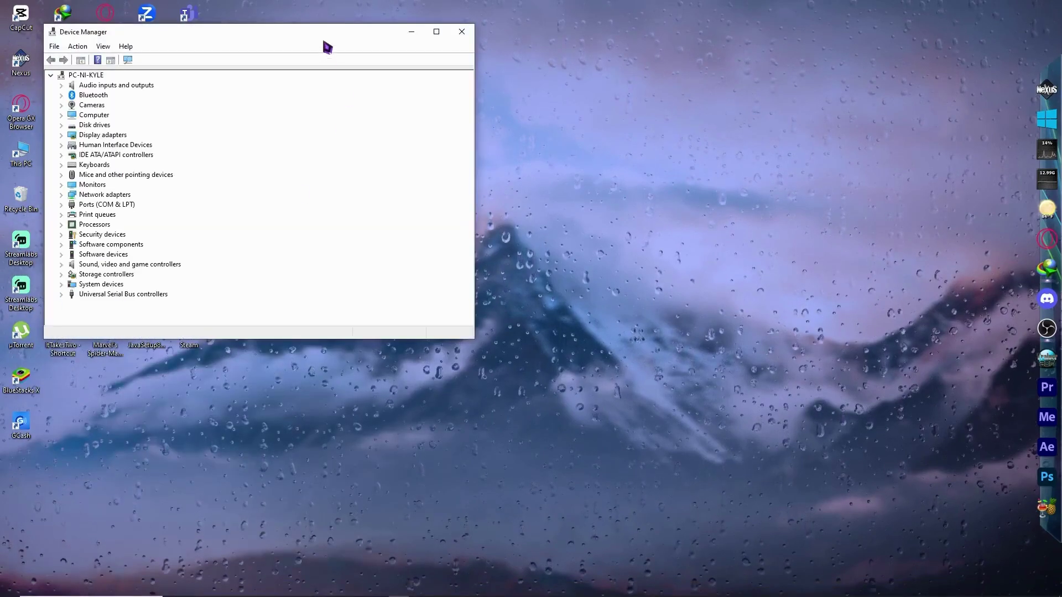
# Automatically search for a newer Radeon RX 570 Series driver and confirm the best is installed
pyautogui.moveTo(319, 39); pyautogui.dragTo(512, 130)
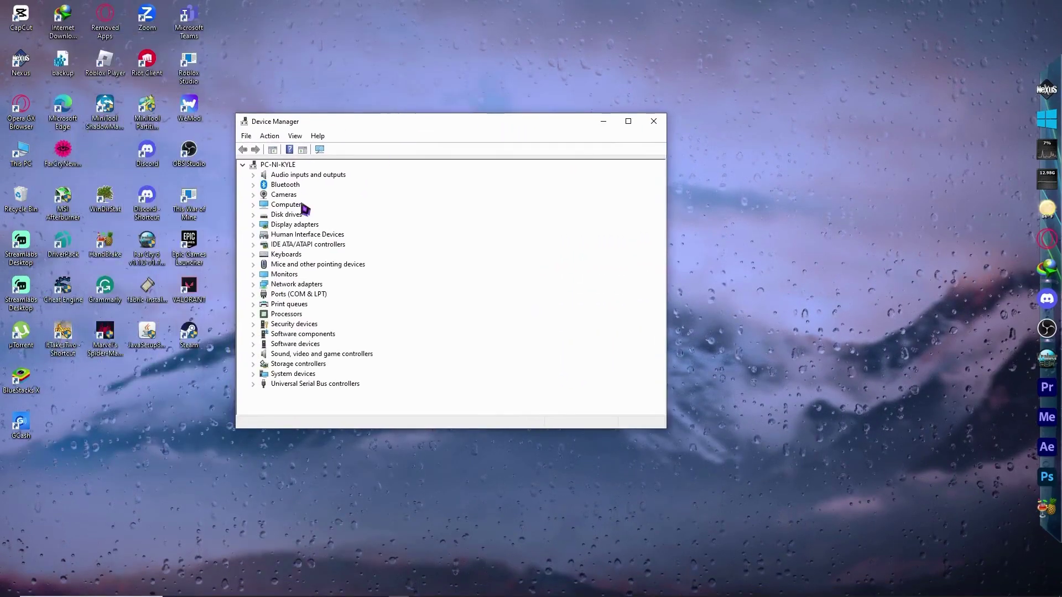
pyautogui.click(295, 226)
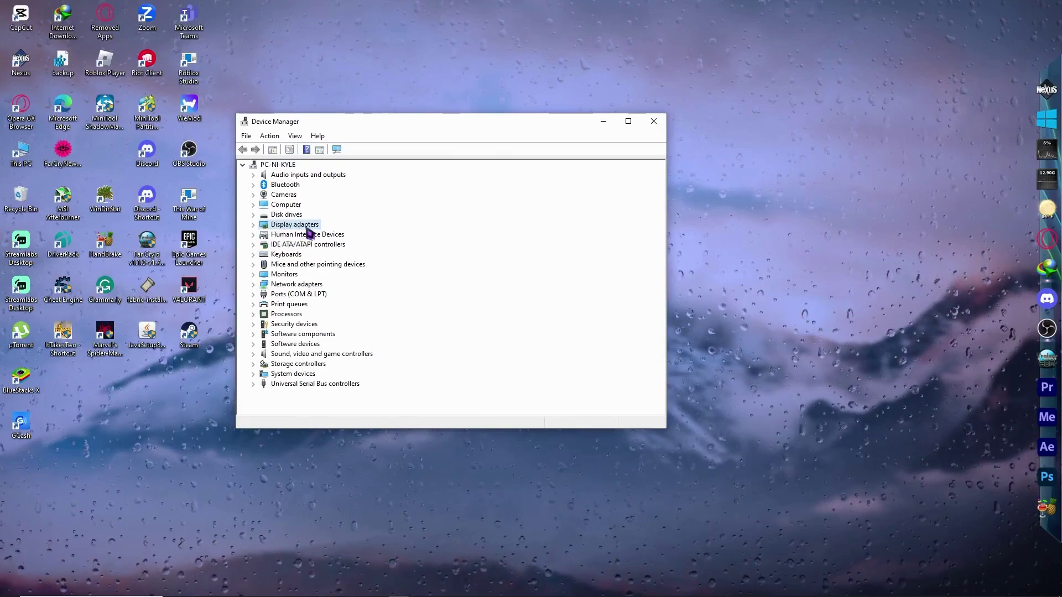
pyautogui.click(253, 225)
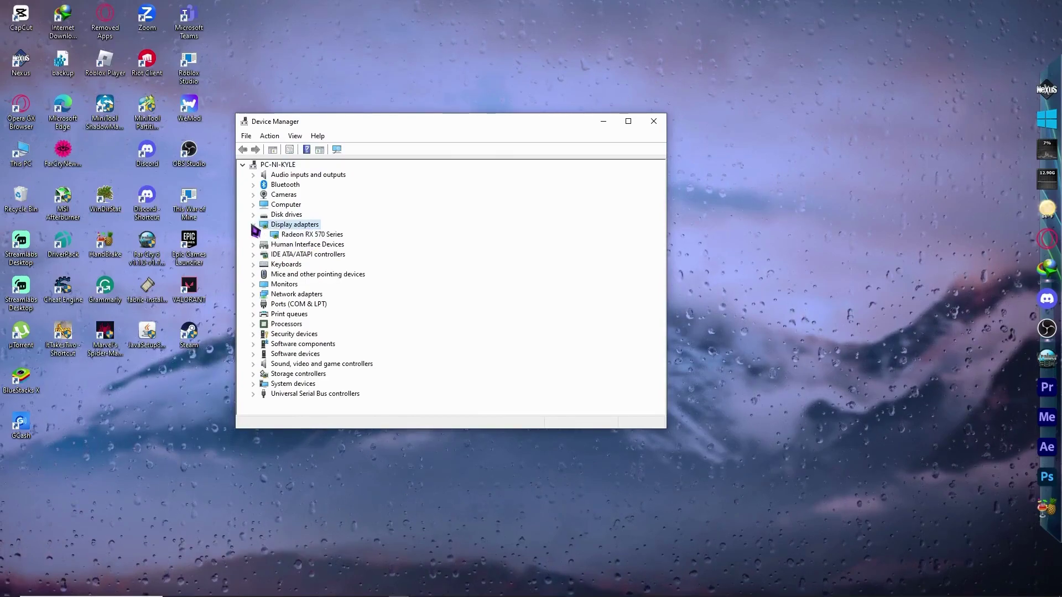
pyautogui.click(306, 235)
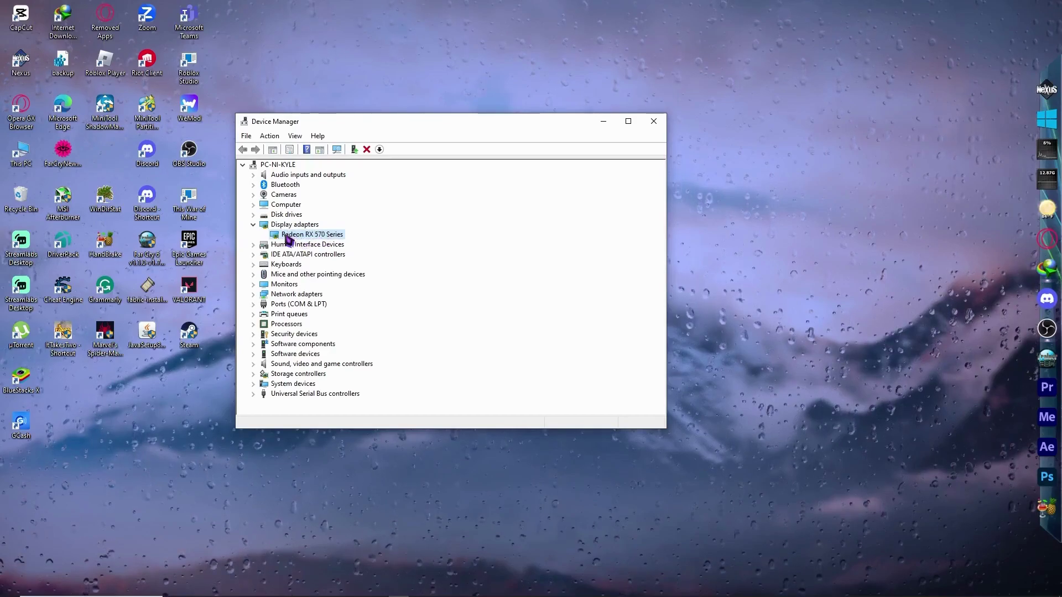
pyautogui.rightClick(290, 239)
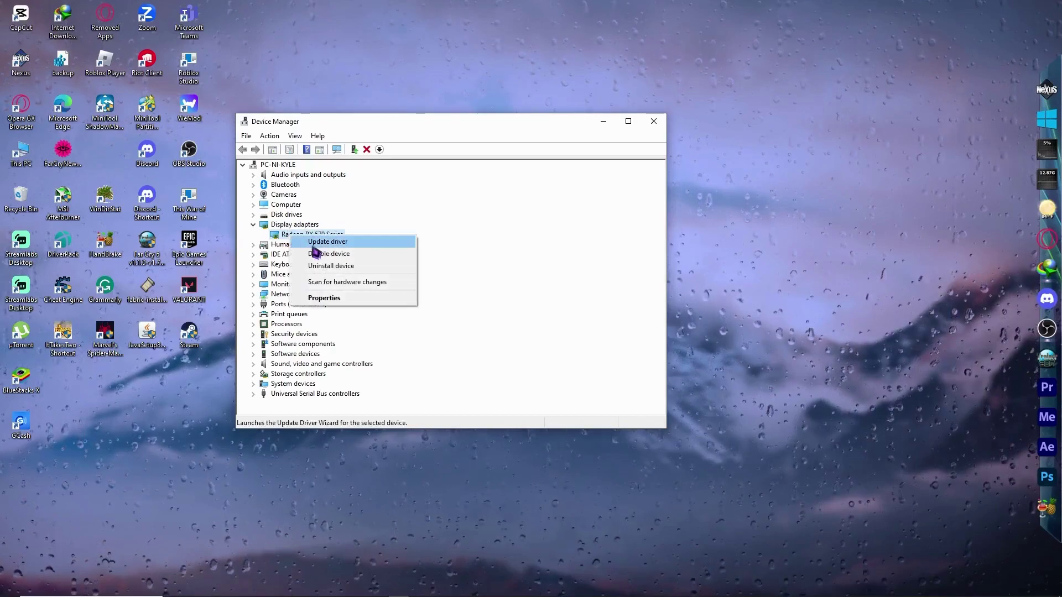
pyautogui.click(319, 243)
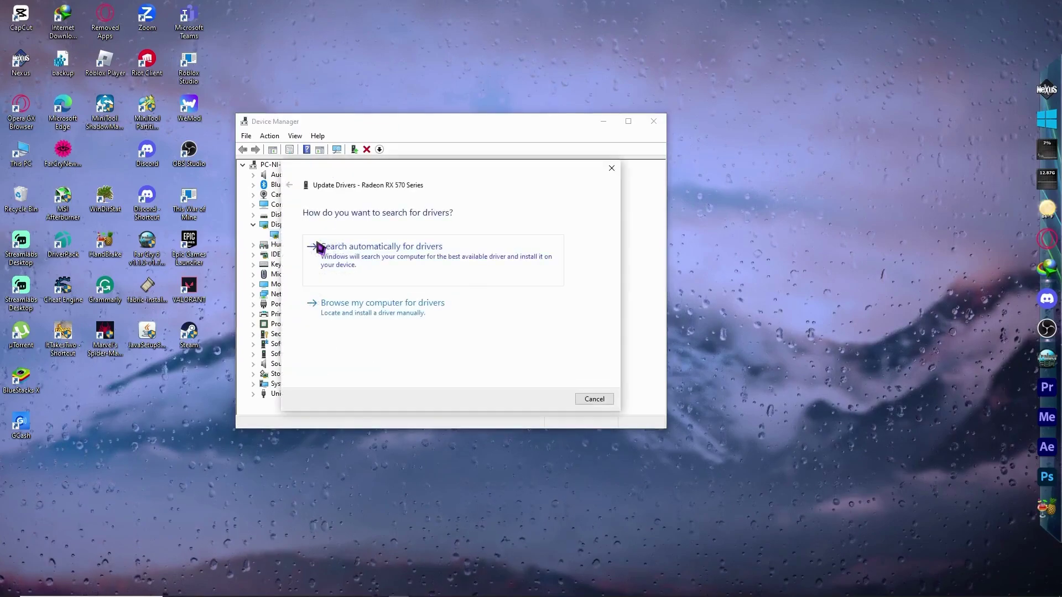
pyautogui.click(394, 257)
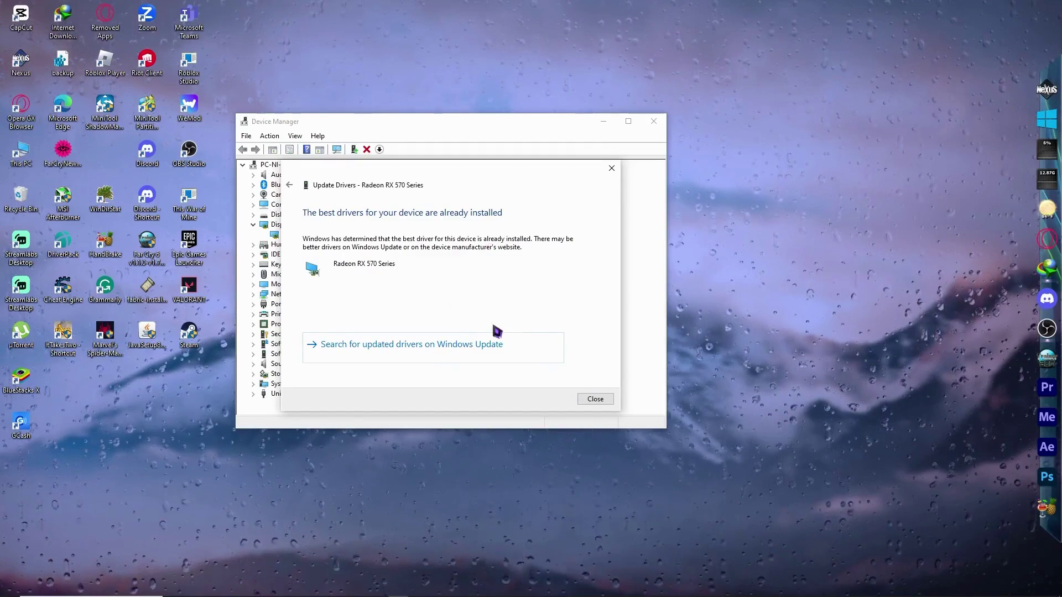
pyautogui.click(595, 399)
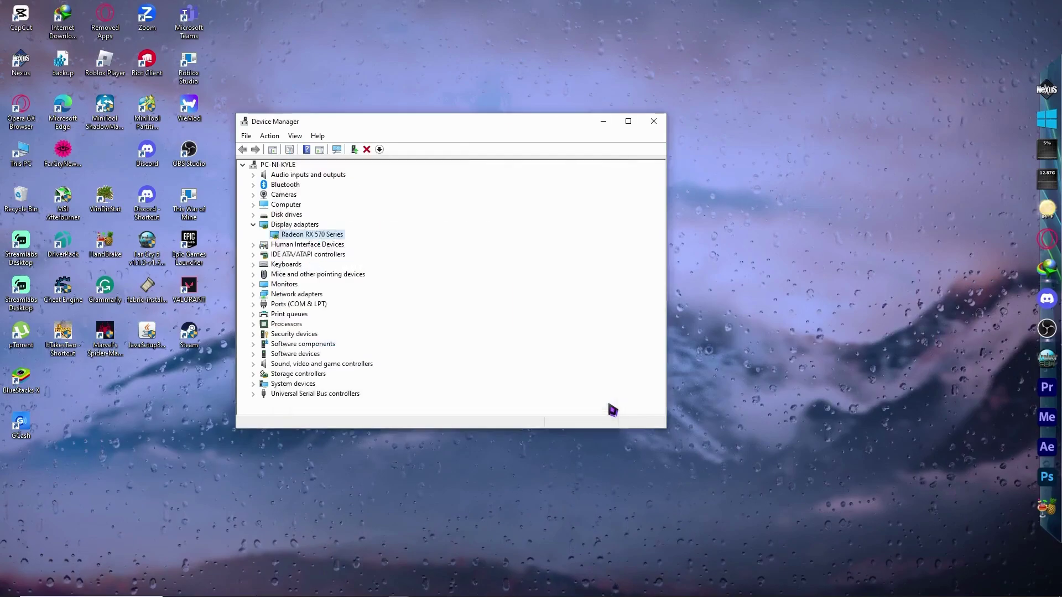
# Close Device Manager, drag the Roblox Player shortcut to the desktop centre, and open Start
pyautogui.click(654, 122)
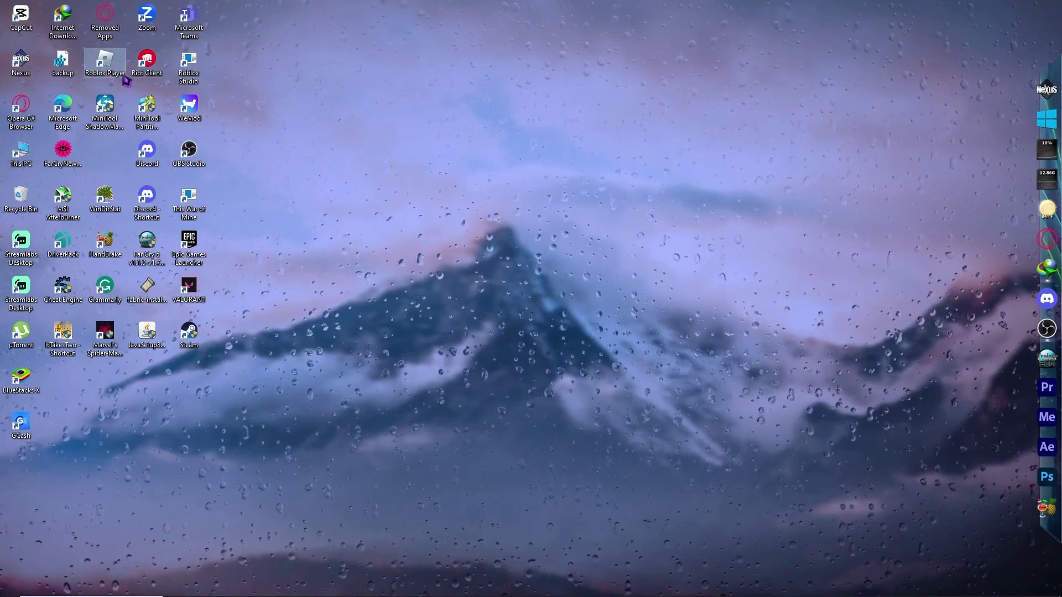
pyautogui.moveTo(117, 67); pyautogui.dragTo(446, 282)
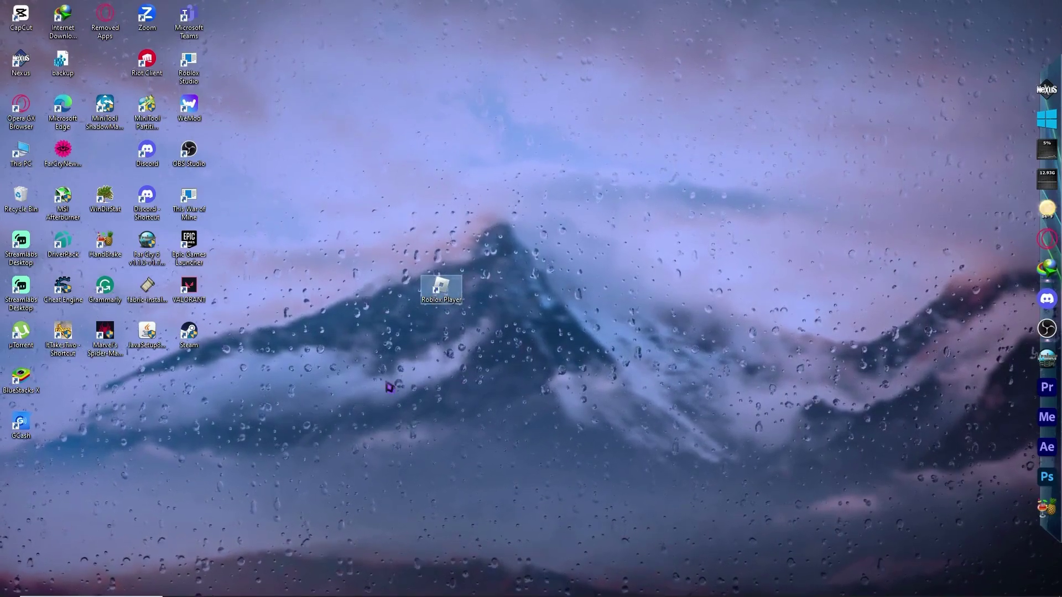
pyautogui.click(10, 588)
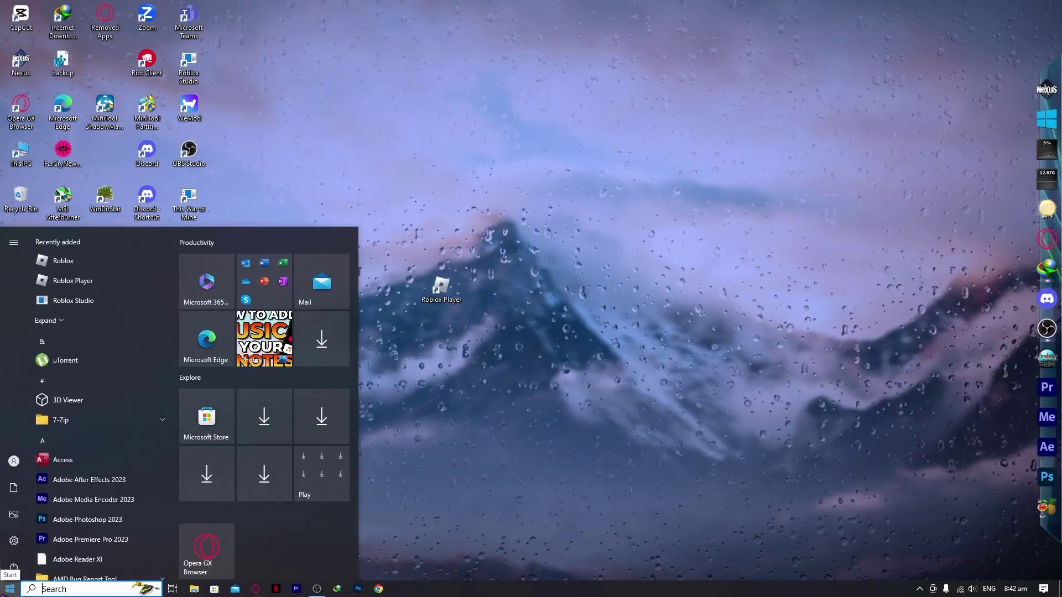
# Search 'roblox' and open the Roblox Player result's file location
pyautogui.write('roblox')
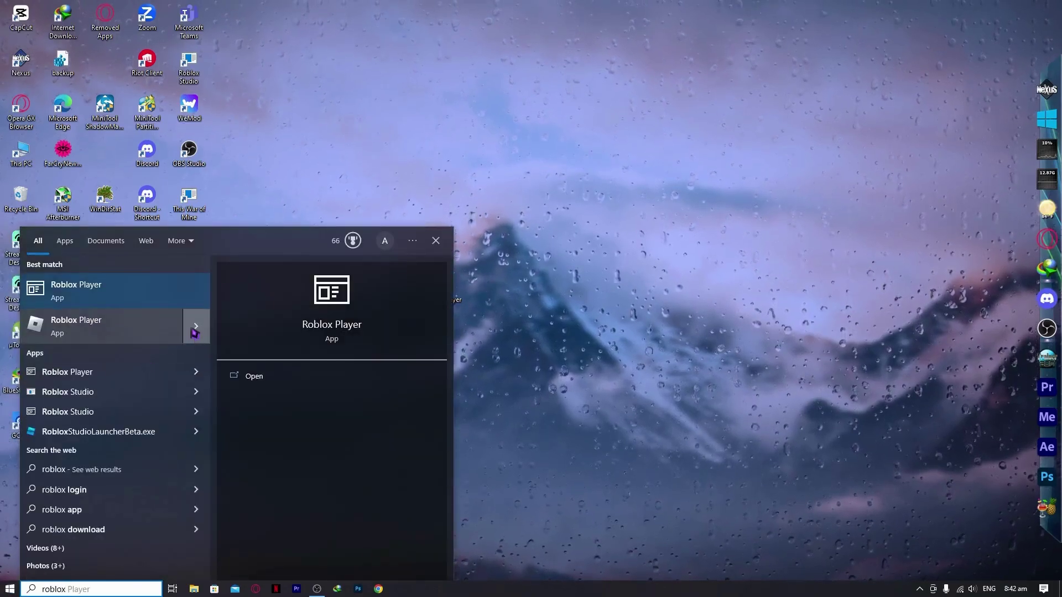
pyautogui.rightClick(135, 328)
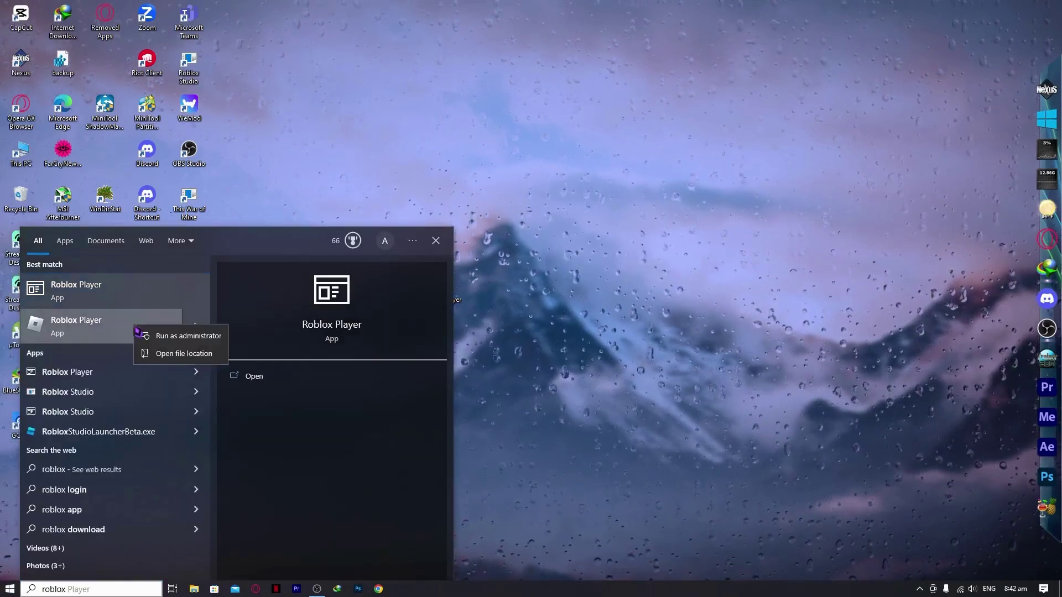
pyautogui.click(170, 355)
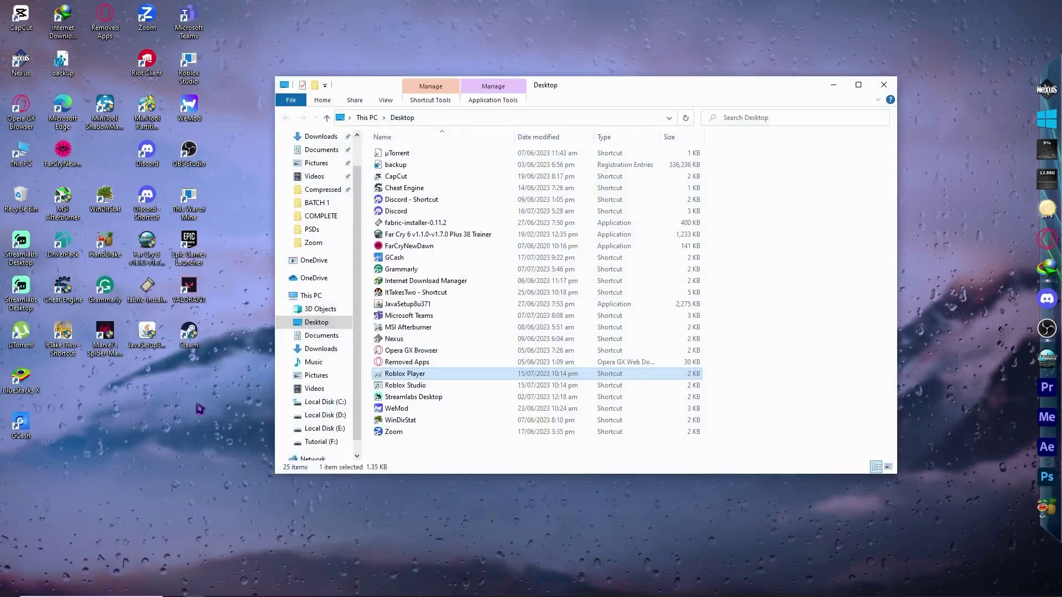
# Apply Windows 8 compatibility mode with administrator rights to the Roblox Player shortcut
pyautogui.rightClick(391, 378)
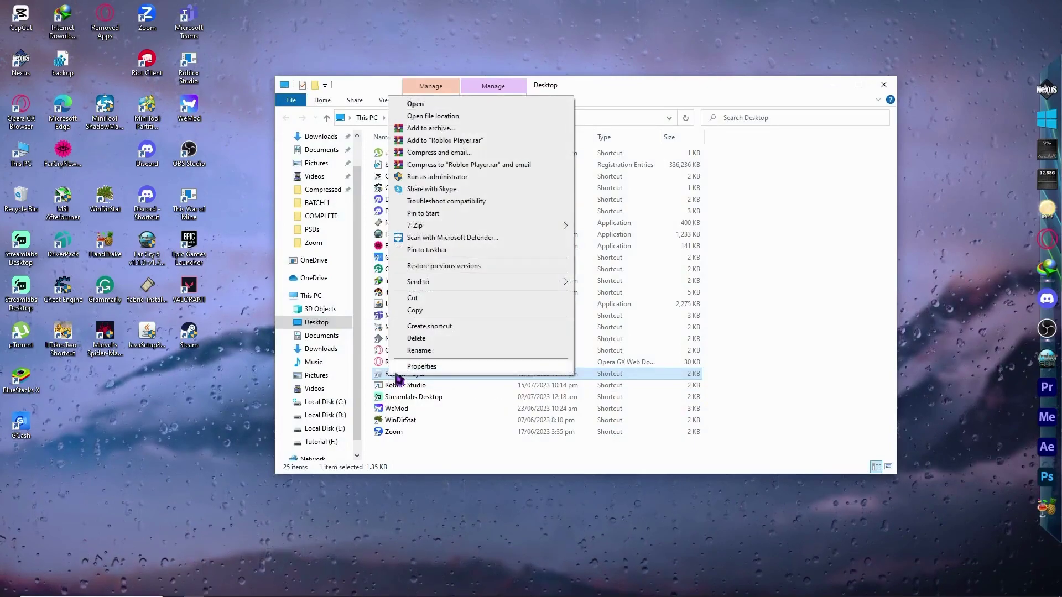
pyautogui.click(429, 367)
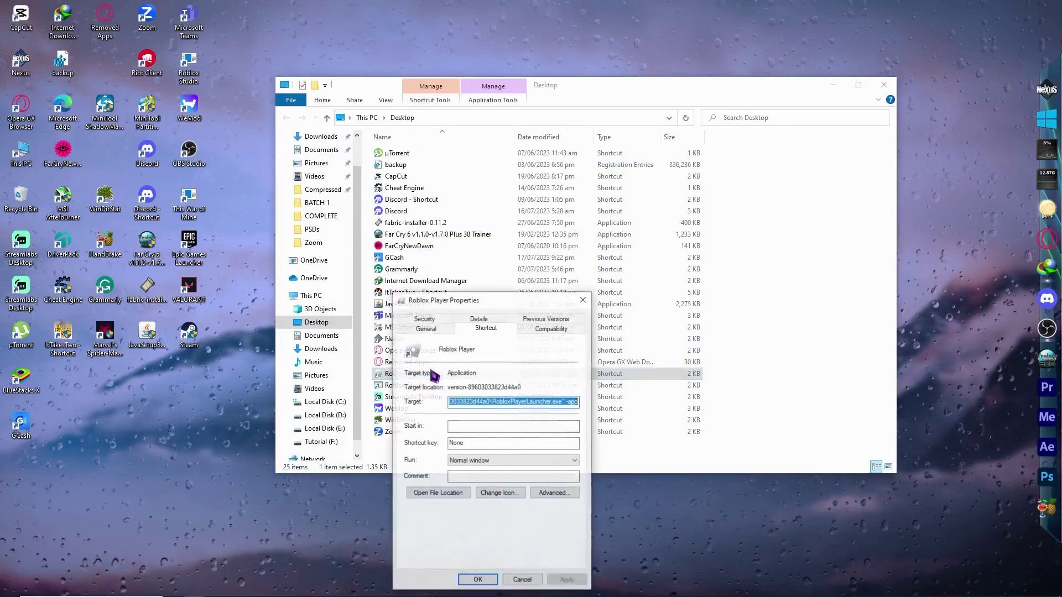
pyautogui.click(547, 330)
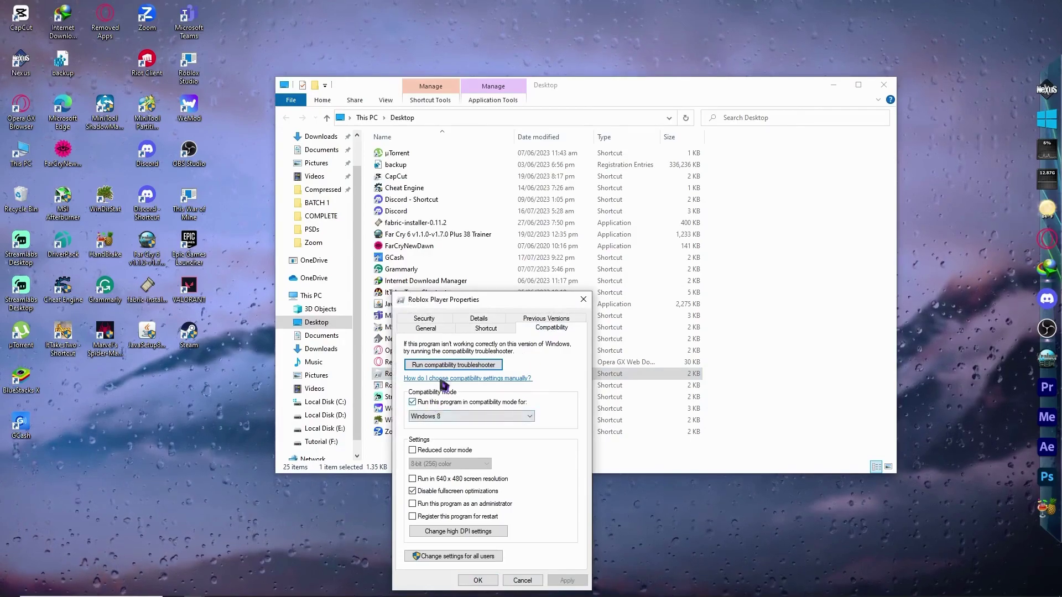
pyautogui.moveTo(508, 307); pyautogui.dragTo(520, 240)
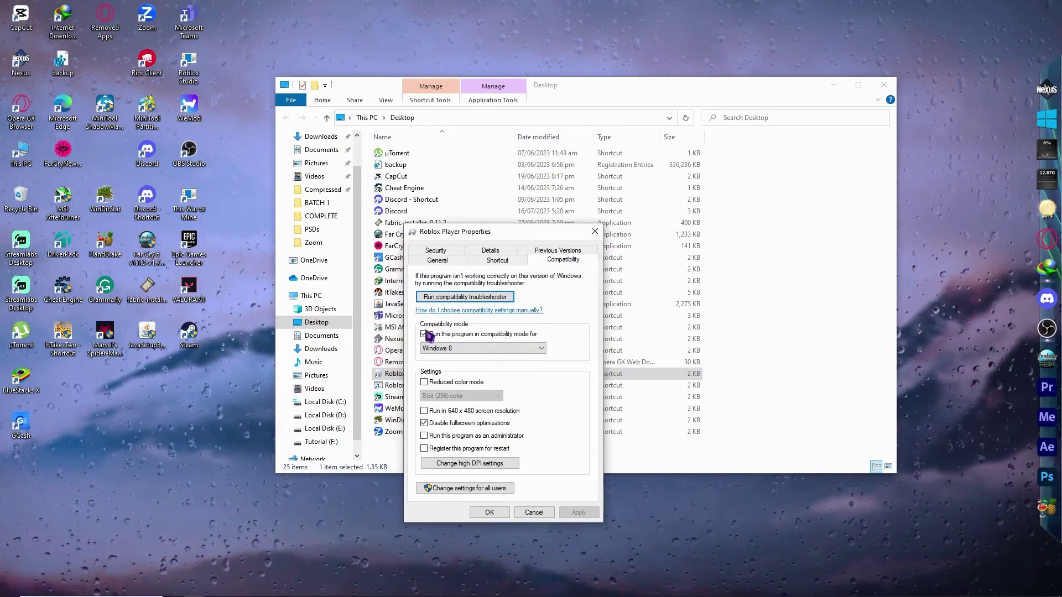
pyautogui.click(466, 349)
pyautogui.click(470, 339)
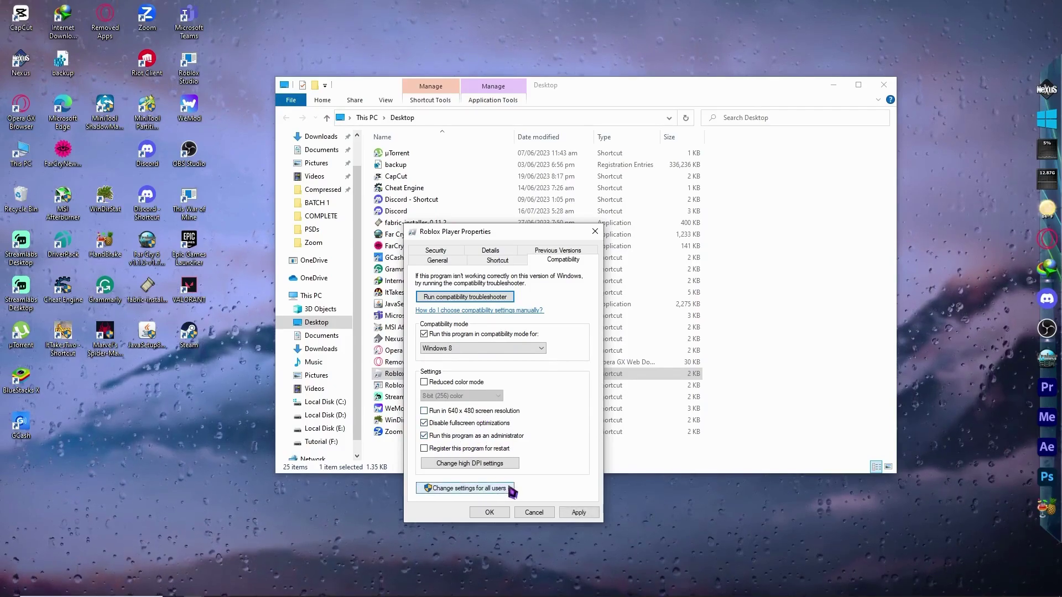
pyautogui.click(580, 514)
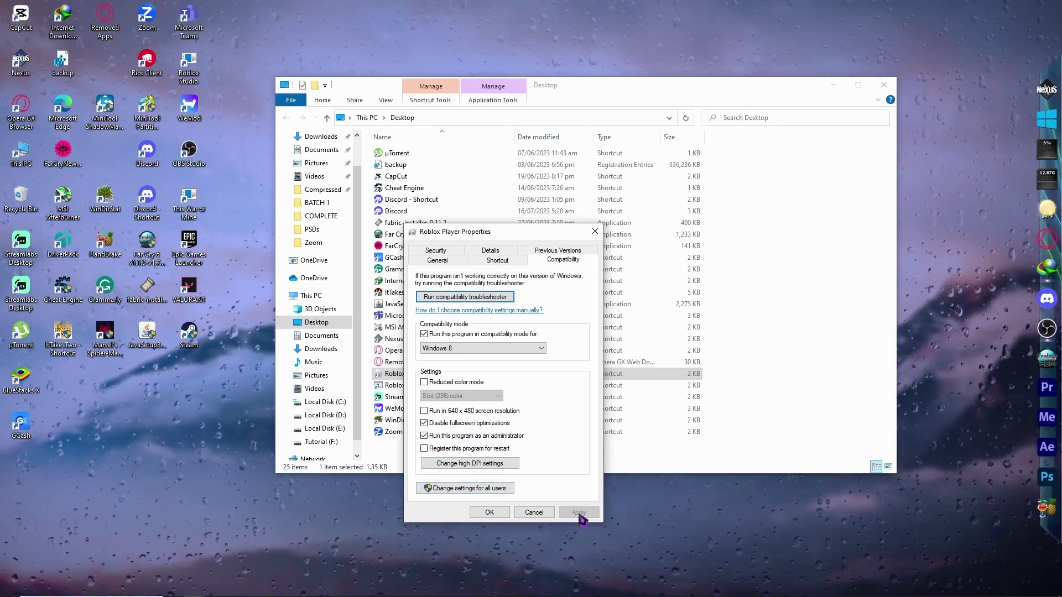
# Run the compatibility troubleshooter and test Roblox Player with the recommended settings
pyautogui.click(486, 300)
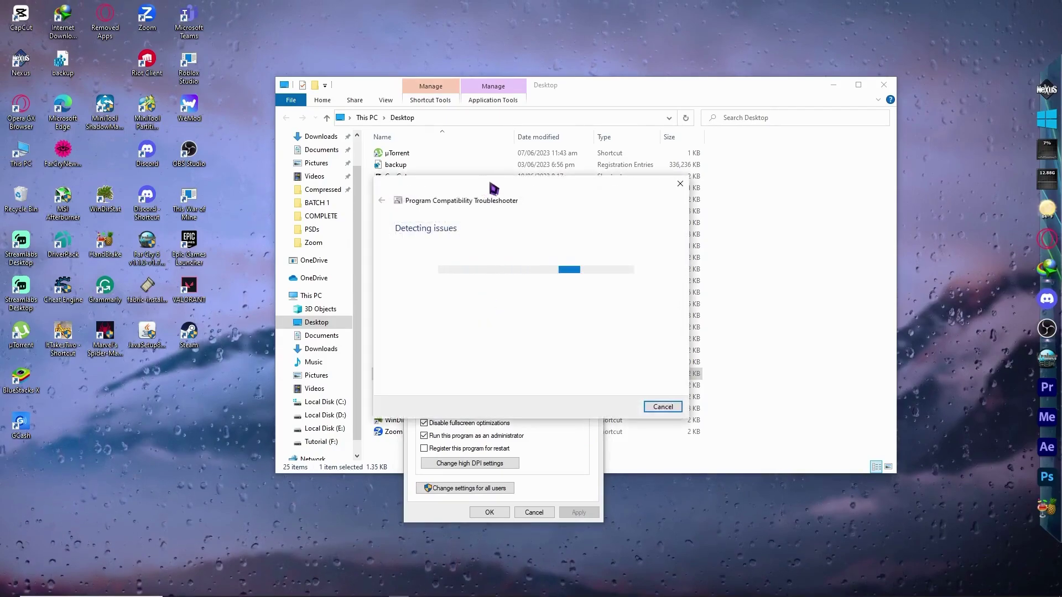
pyautogui.moveTo(487, 191); pyautogui.dragTo(636, 137)
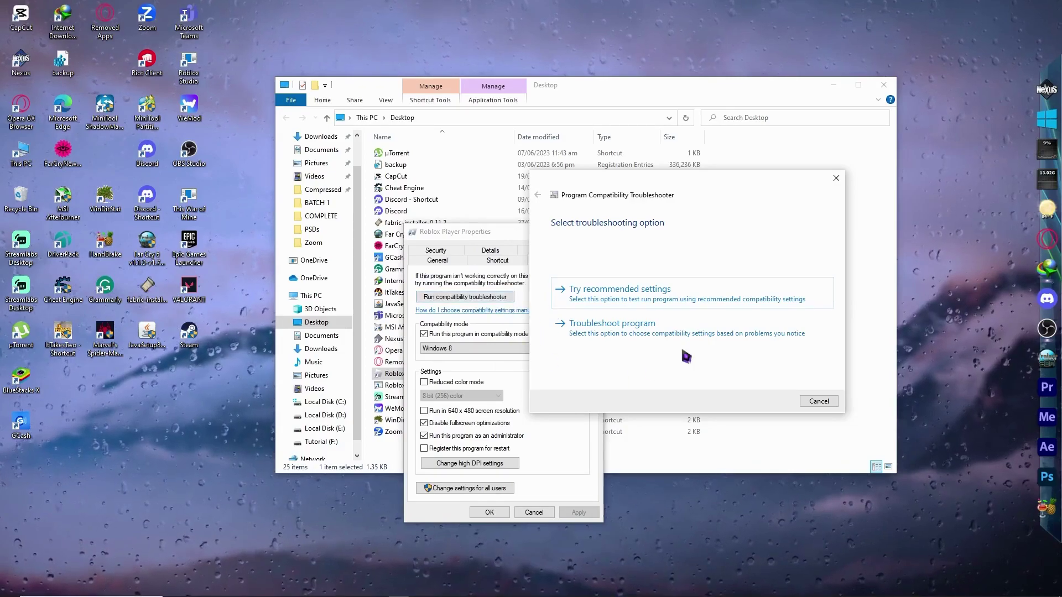
pyautogui.click(620, 299)
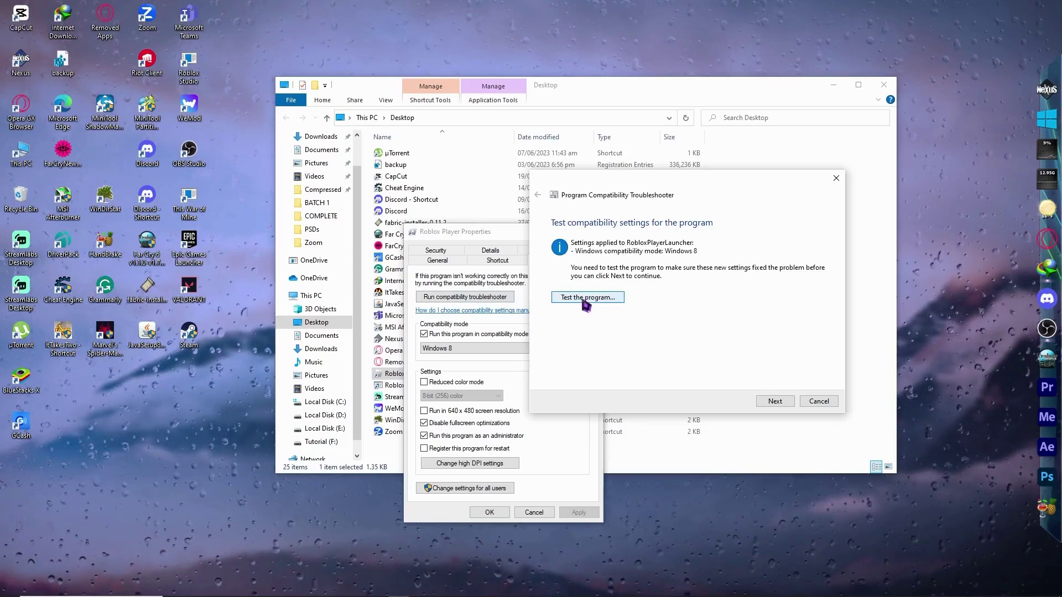
pyautogui.click(586, 299)
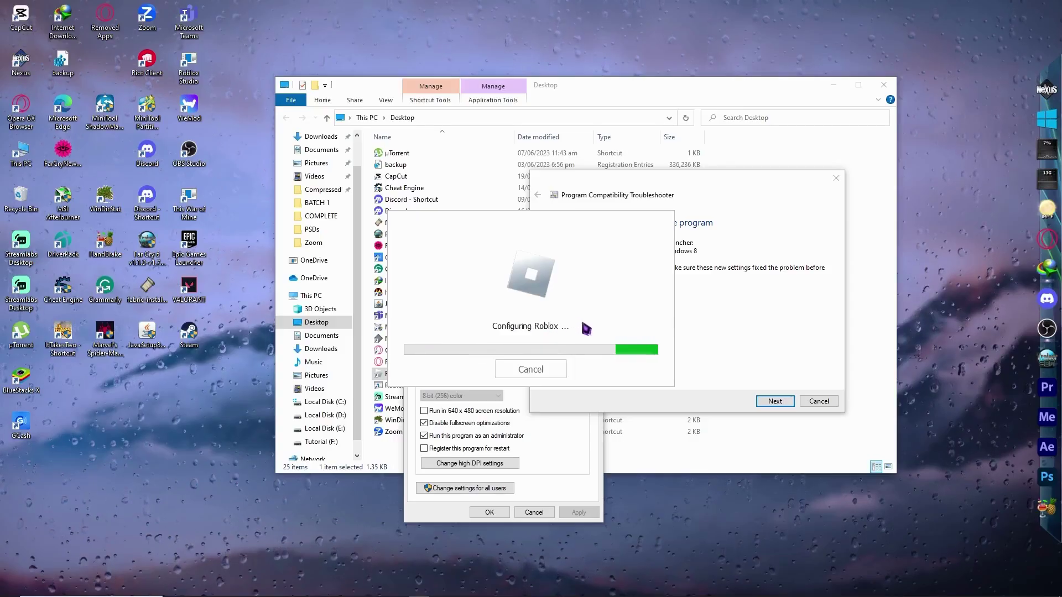
pyautogui.click(539, 371)
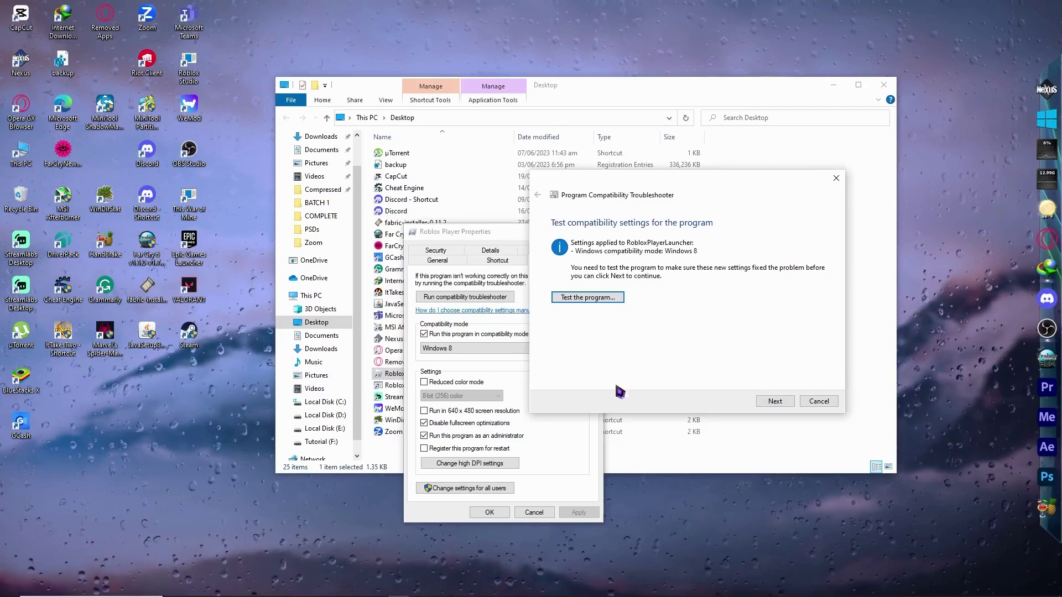
# Save the tested settings, then close the troubleshooter and Roblox Player's properties
pyautogui.click(774, 401)
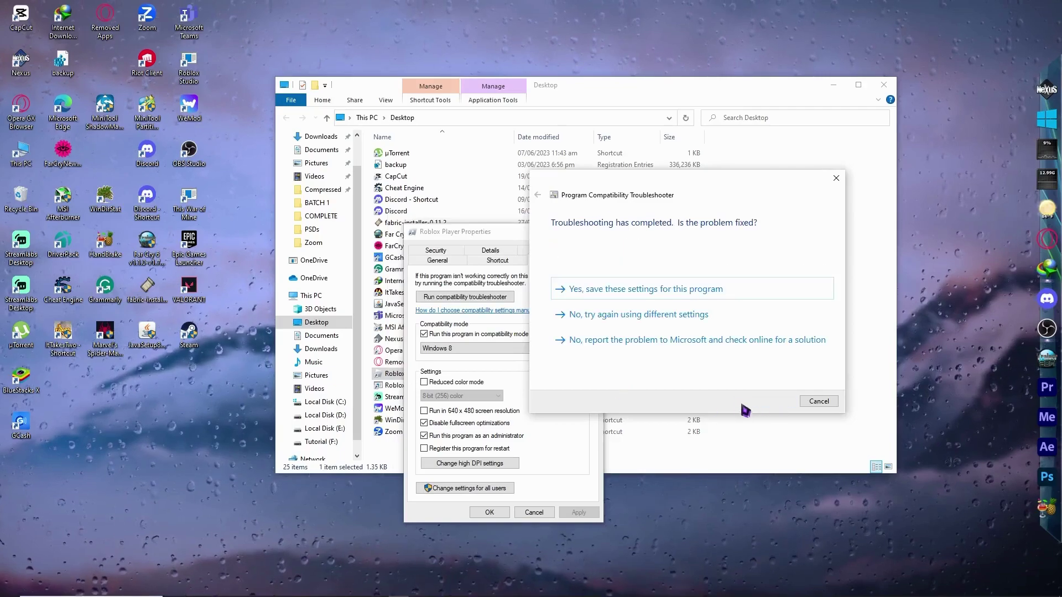
pyautogui.click(681, 302)
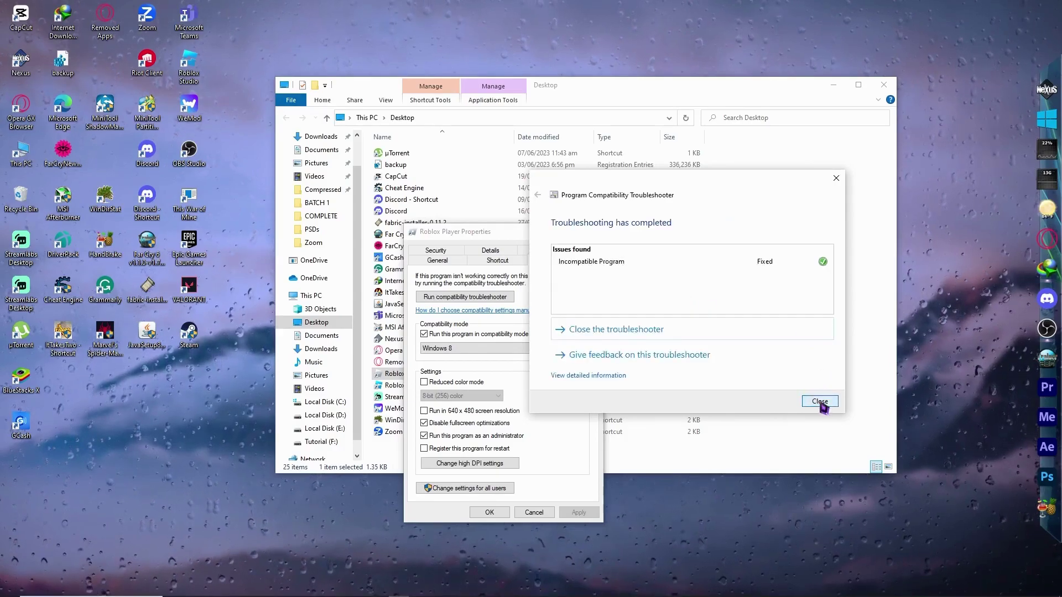
pyautogui.click(821, 401)
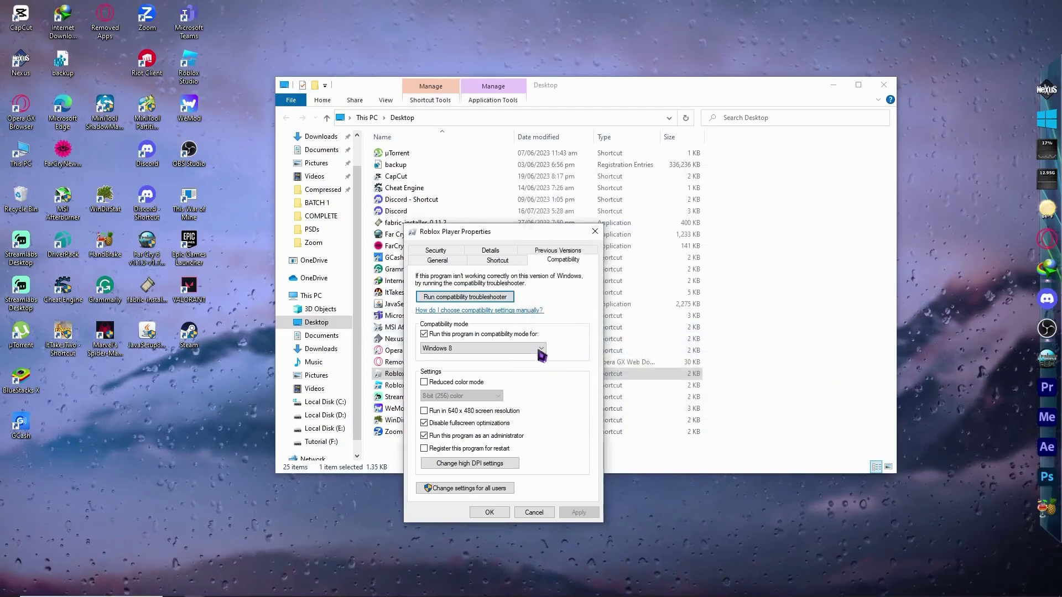
pyautogui.click(595, 232)
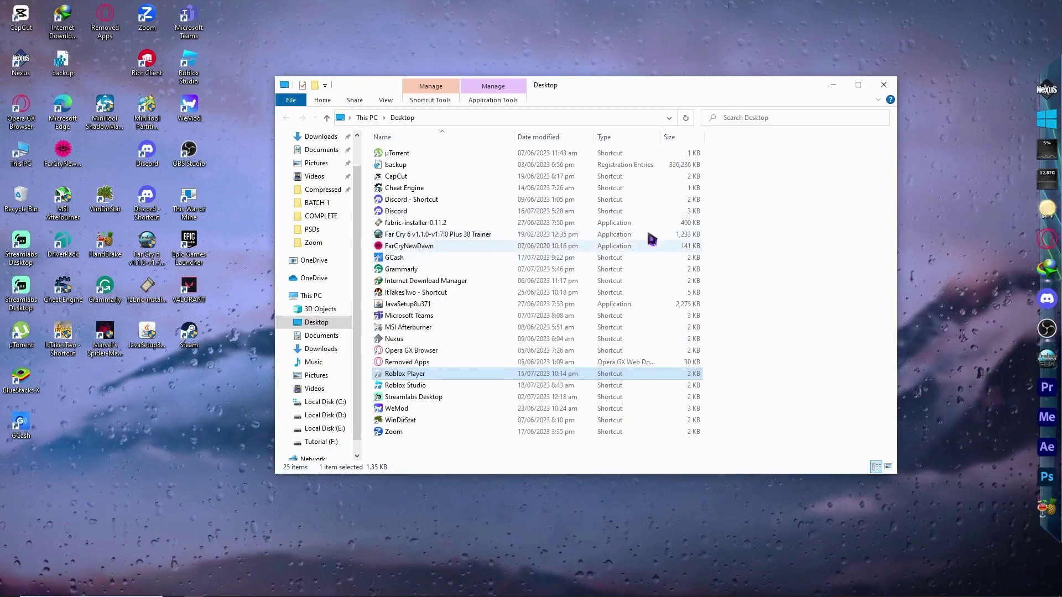
# Close the Desktop folder and open the Run dialog from Start search
pyautogui.click(891, 87)
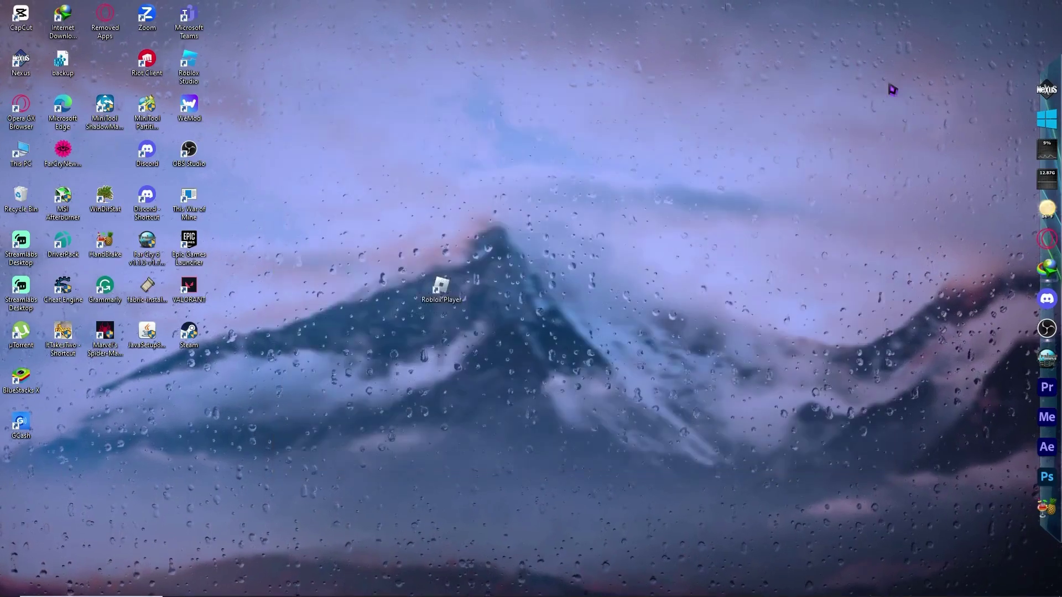
pyautogui.click(10, 588)
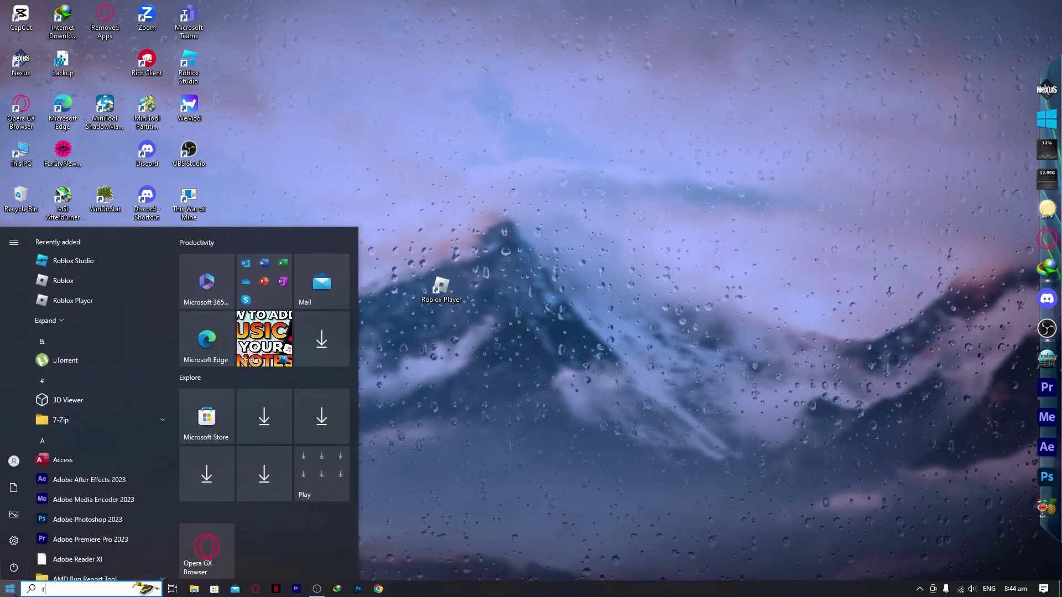
pyautogui.write('run')
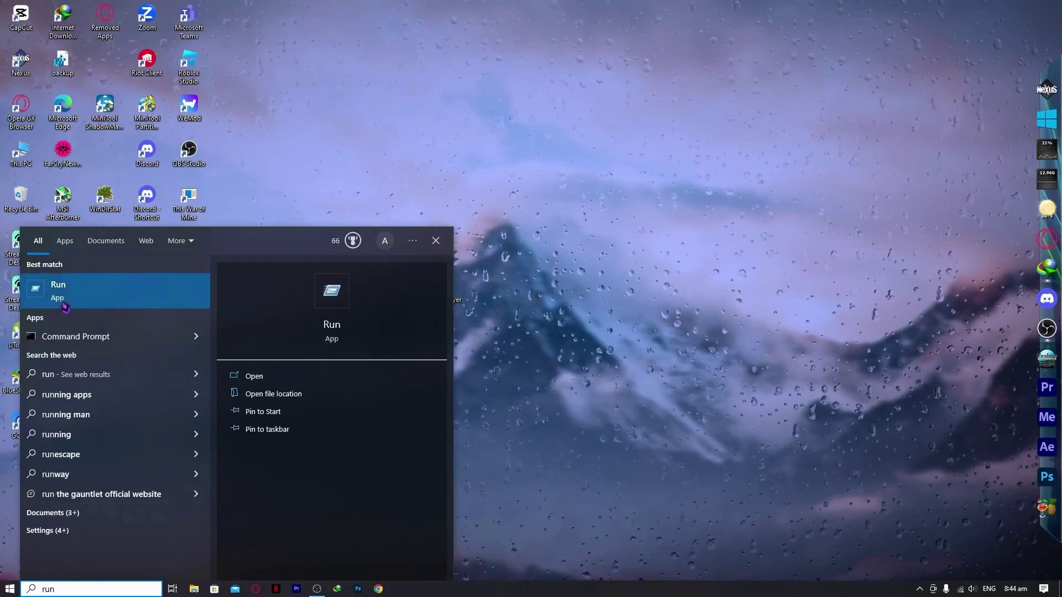
pyautogui.click(103, 302)
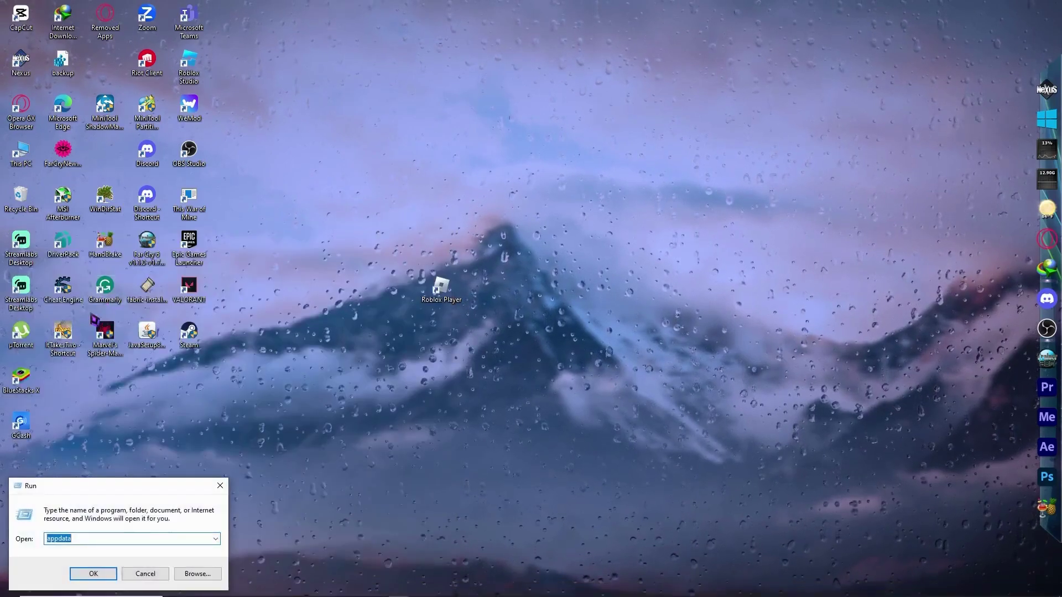
# Replace the old appdata entry with cleanmgr and run it
pyautogui.click(111, 541)
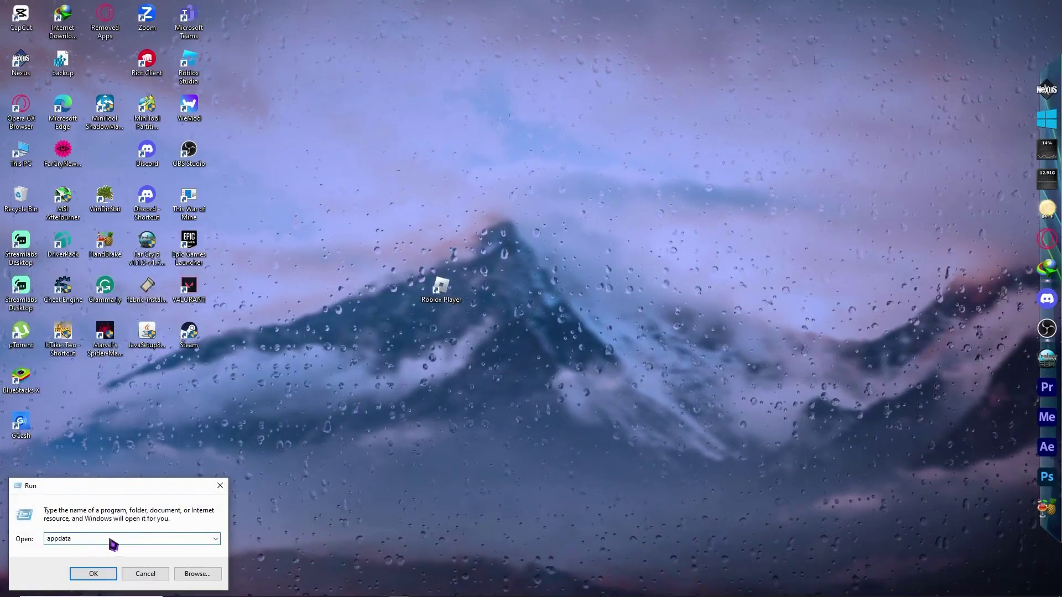
pyautogui.press('BackSpace')
pyautogui.press('BackSpace')
pyautogui.write('cl')
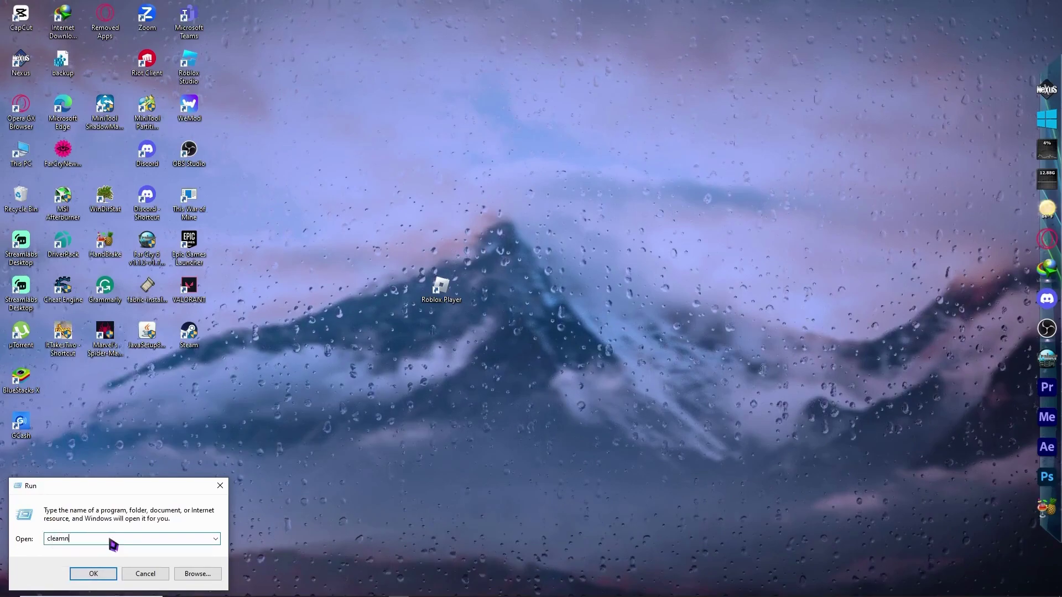
pyautogui.write('eanmg')
pyautogui.click(111, 548)
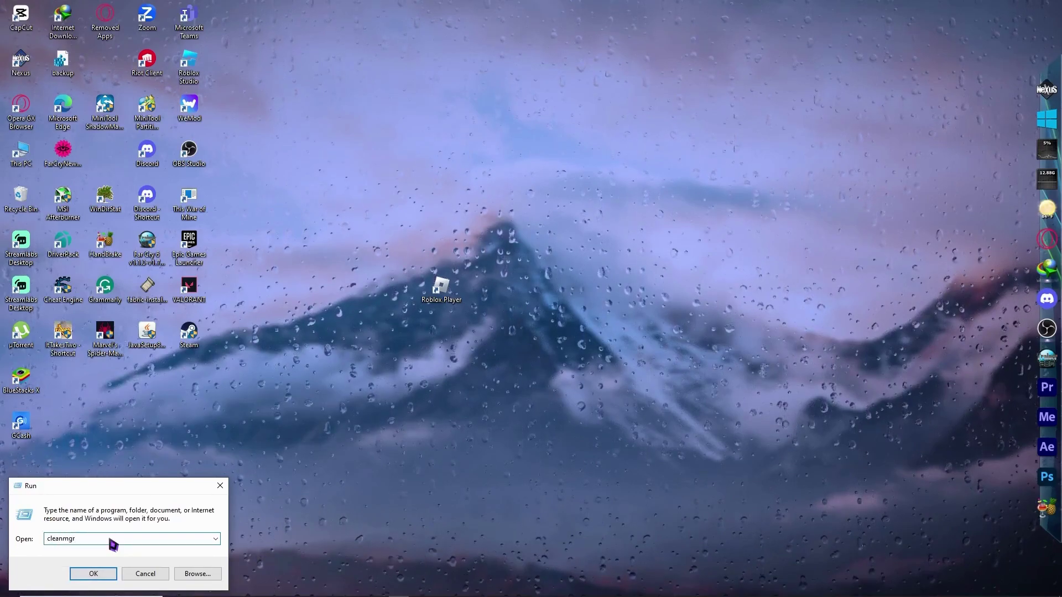
pyautogui.click(92, 576)
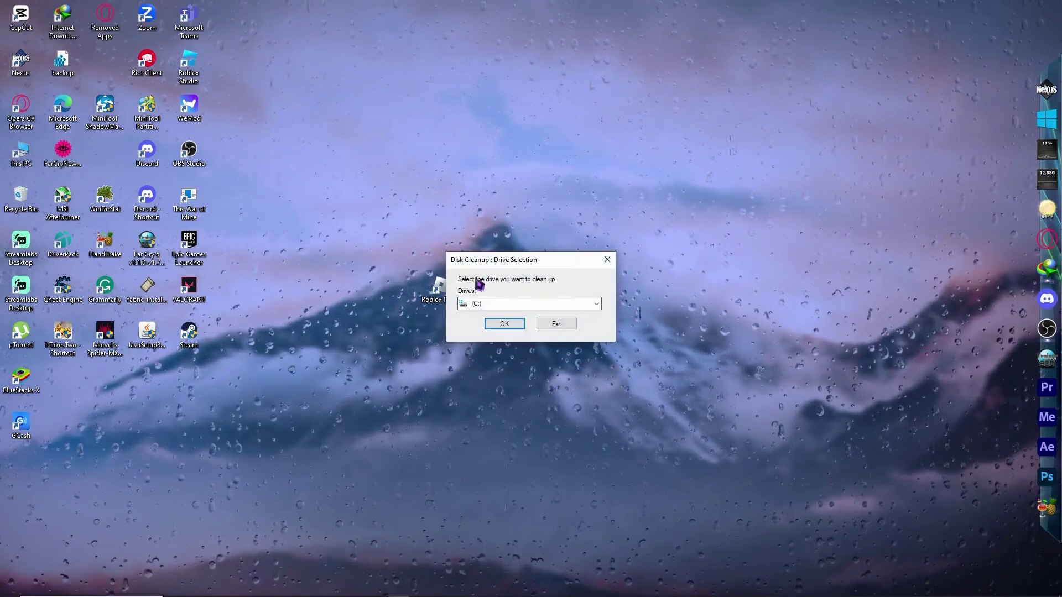
# Scan drive C: and tick DirectX Shader Cache, Delivery Optimization Files, Recycle Bin and Temporary files
pyautogui.click(504, 324)
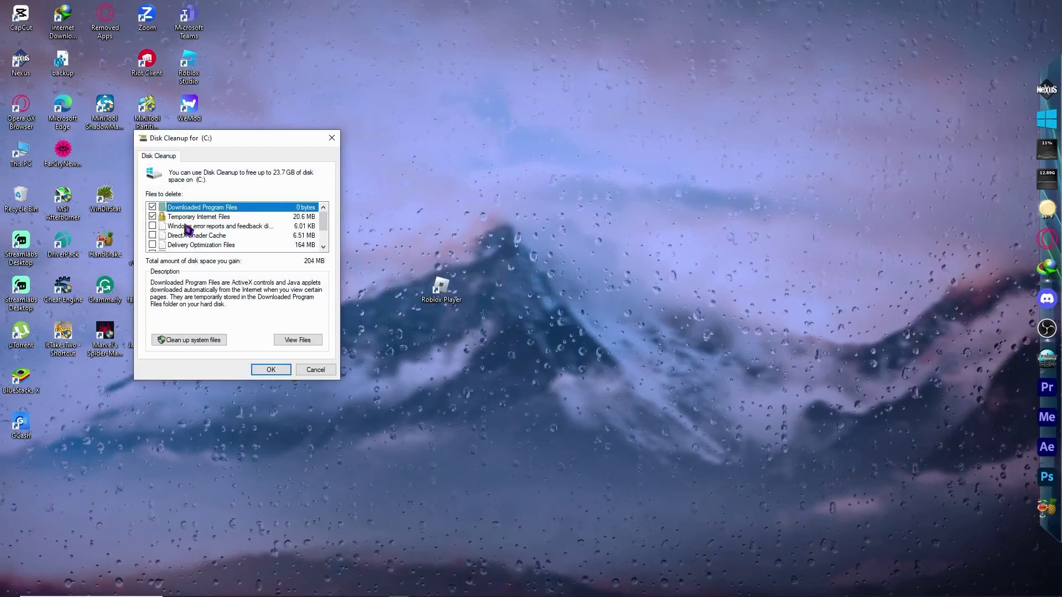
pyautogui.scroll(-1, 189, 227)
pyautogui.scroll(1, 186, 230)
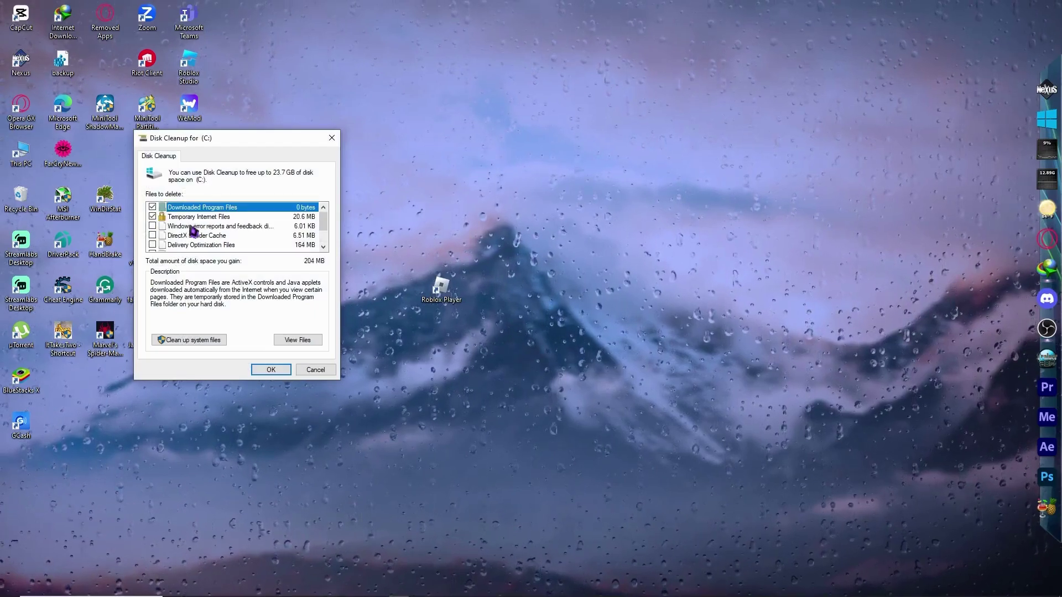
pyautogui.click(153, 235)
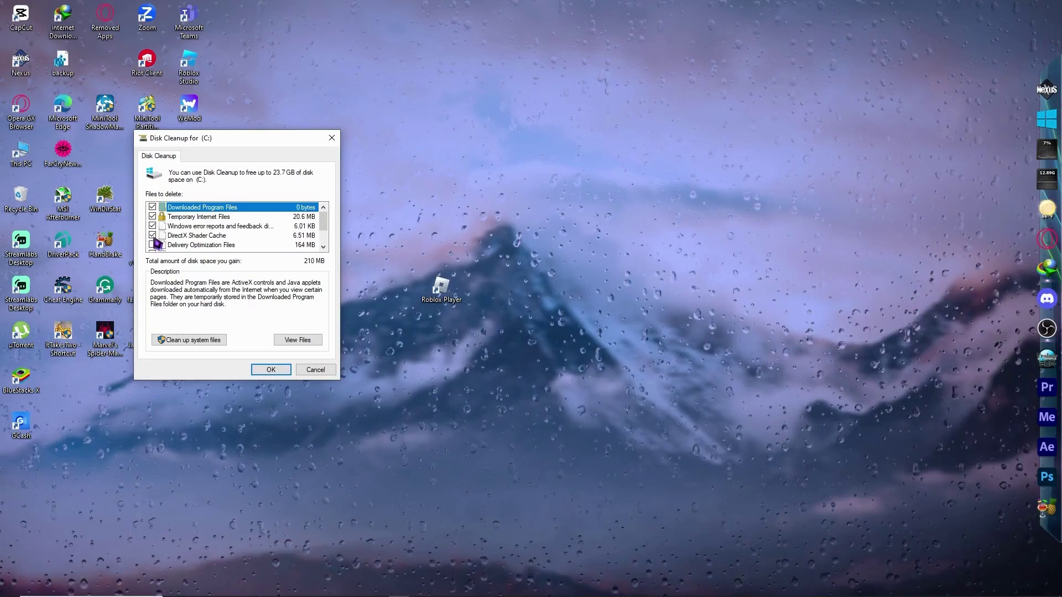
pyautogui.scroll(-1, 156, 231)
pyautogui.click(152, 217)
pyautogui.click(153, 226)
pyautogui.click(152, 235)
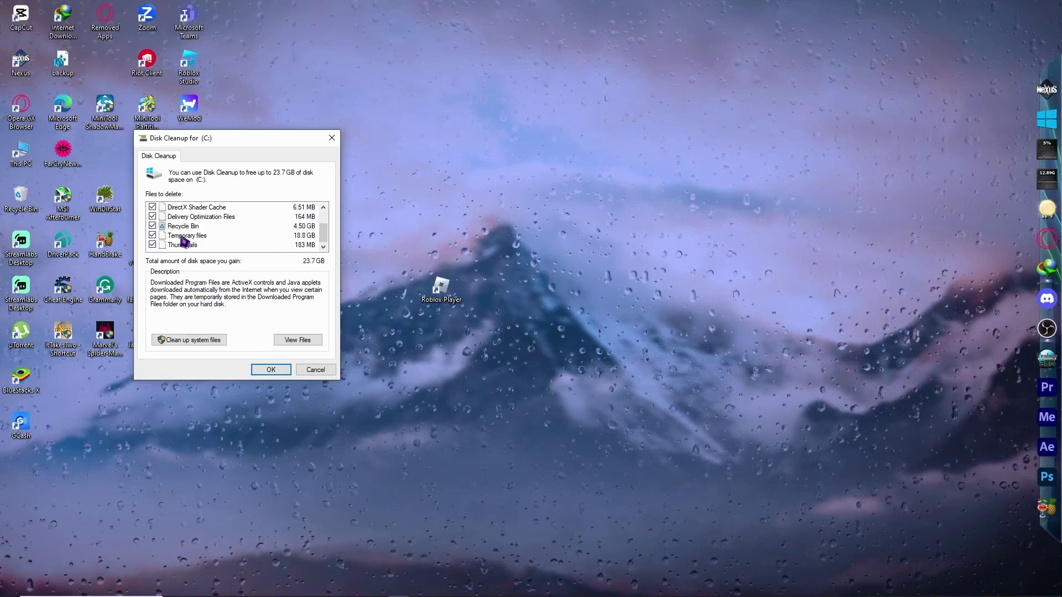
# Review the descriptions of the Temporary files and Recycle Bin categories
pyautogui.scroll(1, 161, 238)
pyautogui.scroll(-1, 204, 231)
pyautogui.scroll(1, 206, 231)
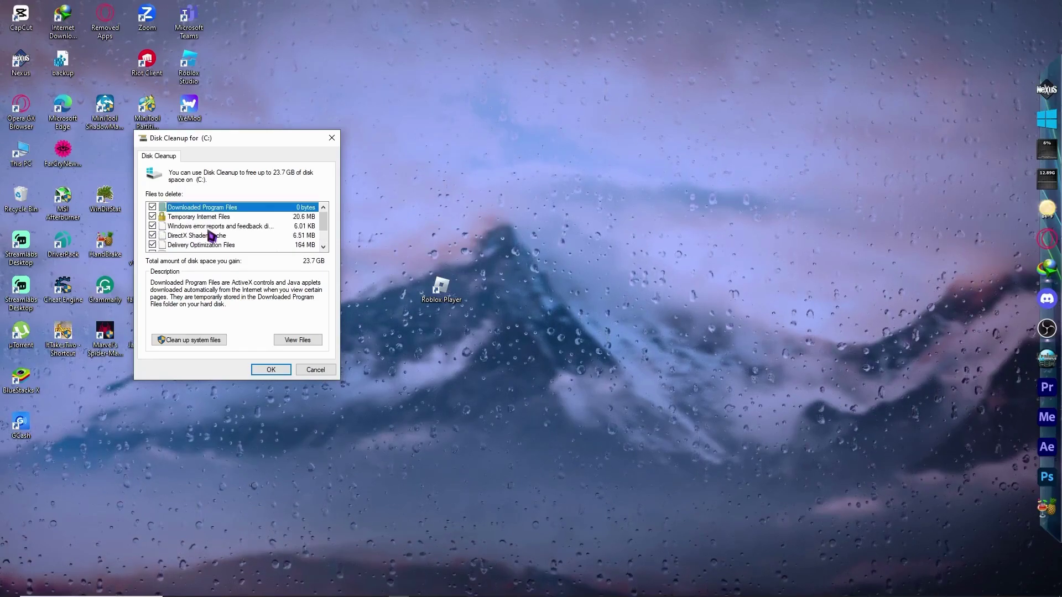
pyautogui.scroll(-1, 242, 219)
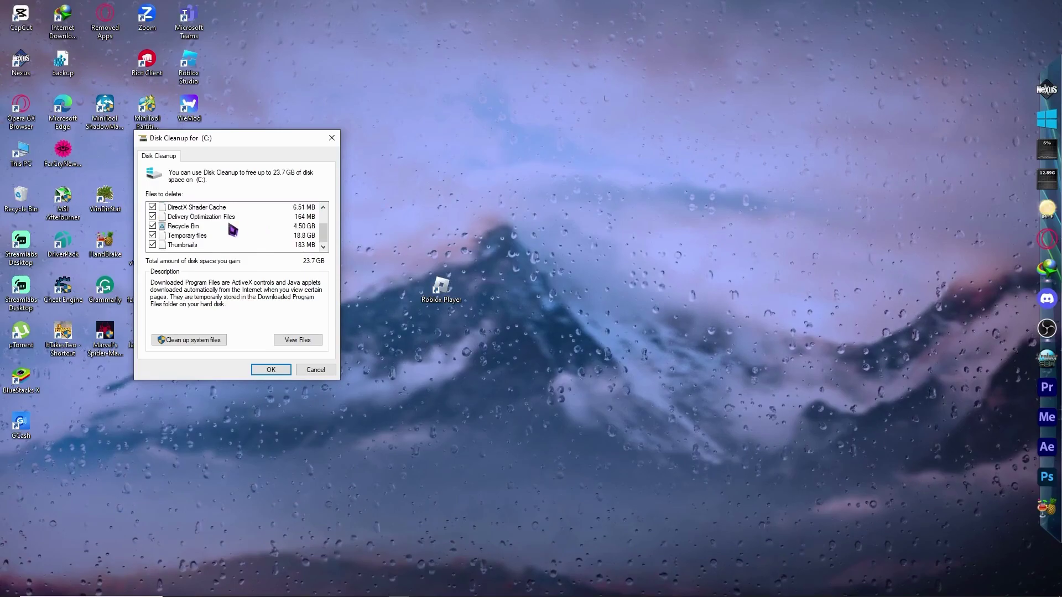
pyautogui.click(304, 238)
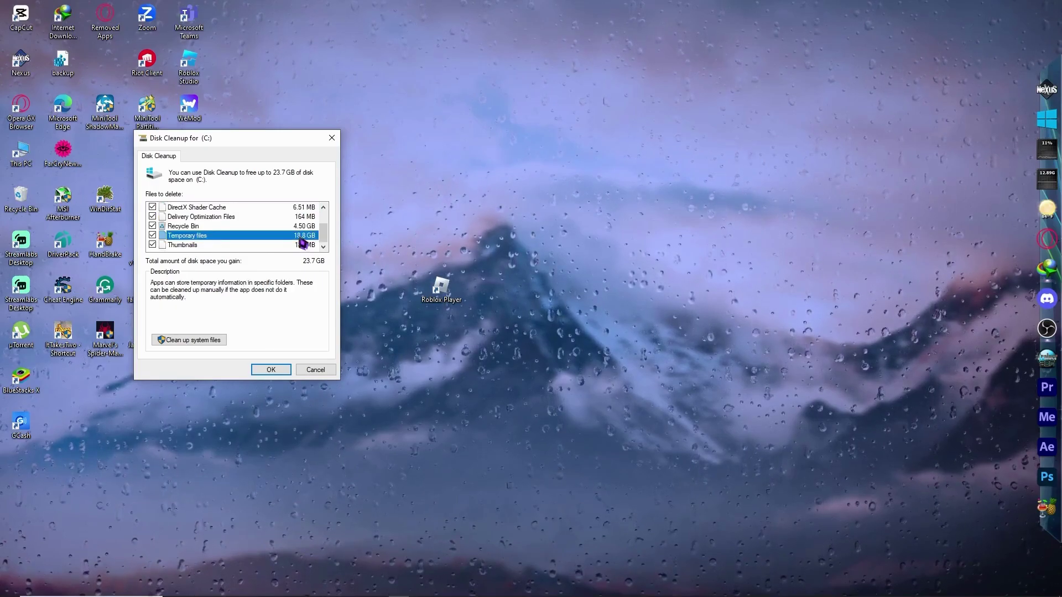
pyautogui.click(304, 227)
pyautogui.scroll(1, 299, 238)
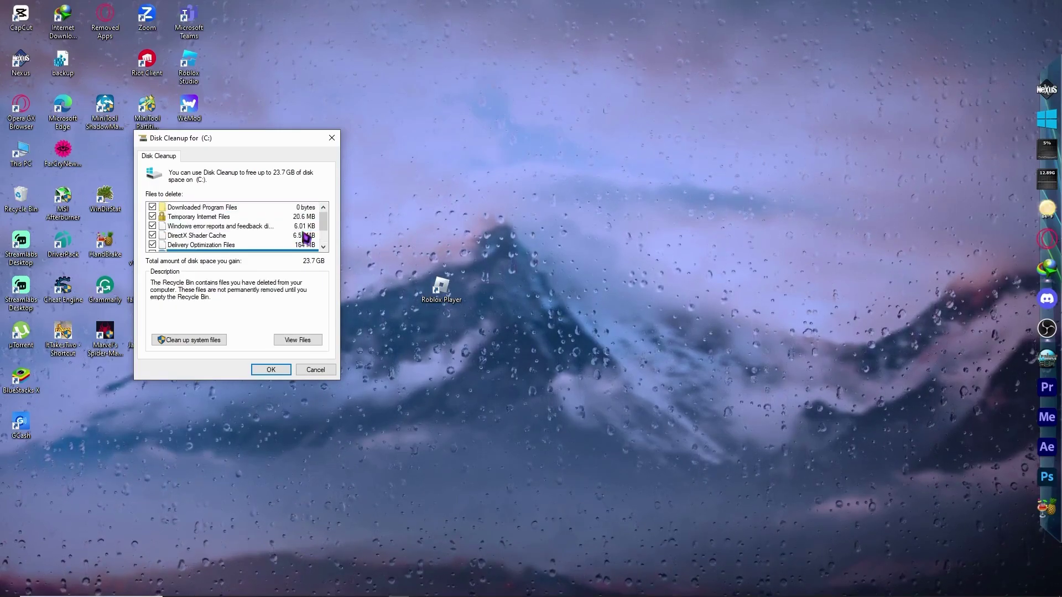
pyautogui.scroll(-1, 297, 241)
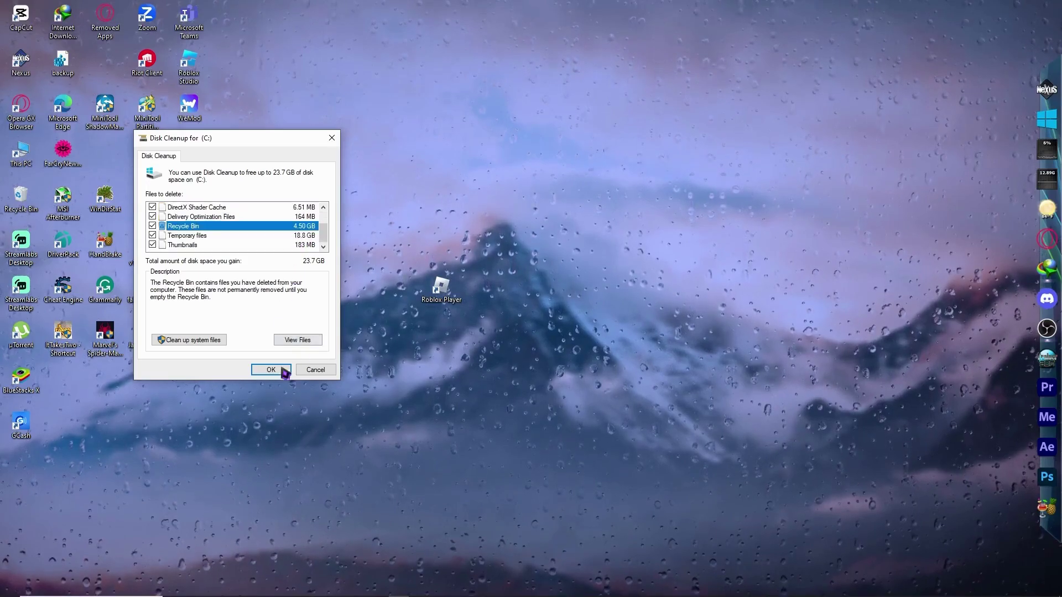
# Permanently delete the selected files, freeing about 23.7 GB on drive C:
pyautogui.click(274, 372)
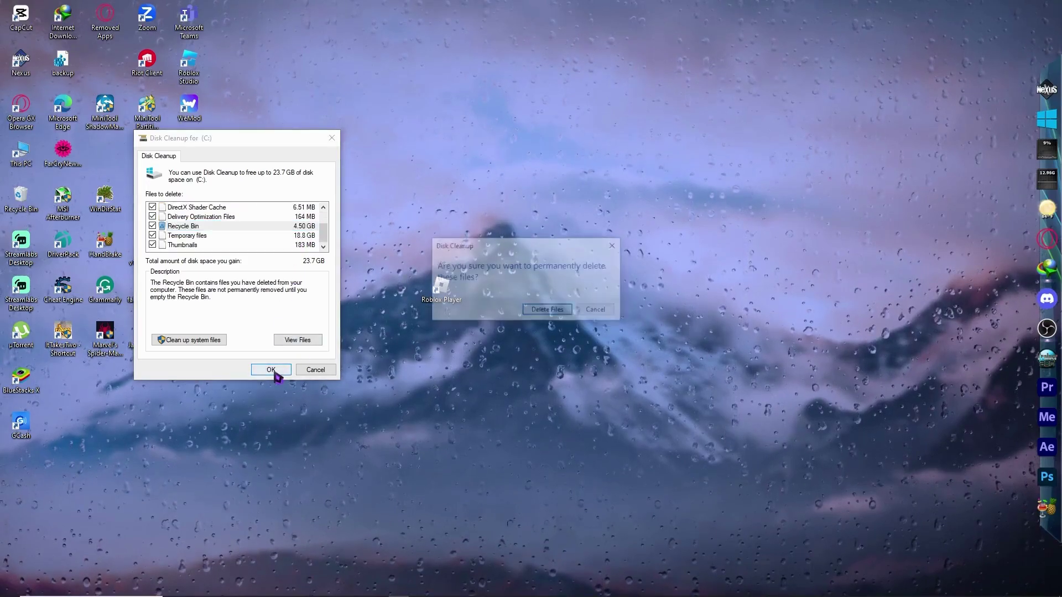
pyautogui.click(548, 311)
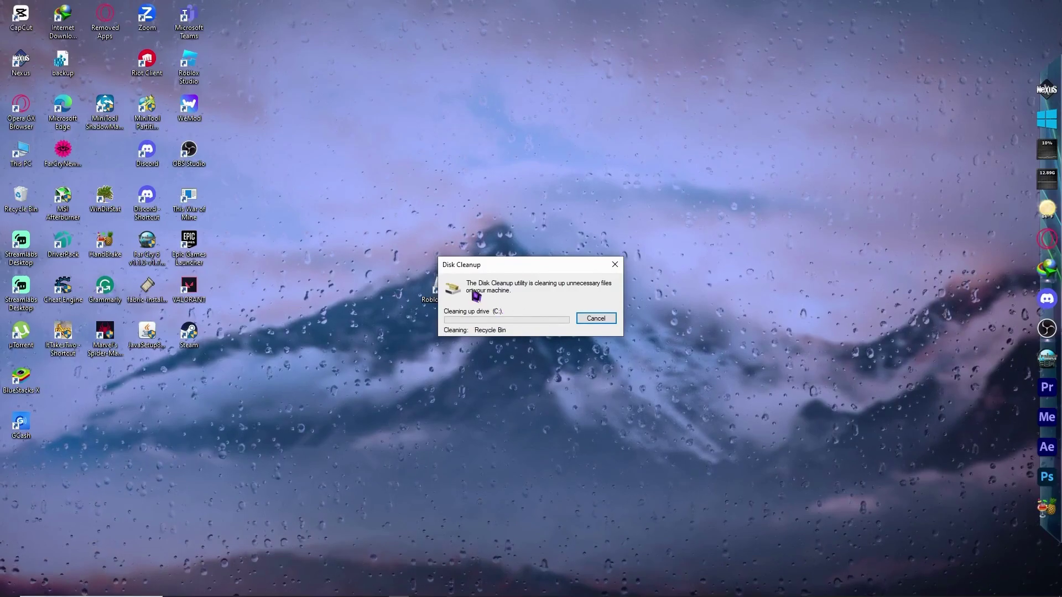
pyautogui.moveTo(527, 271); pyautogui.dragTo(619, 175)
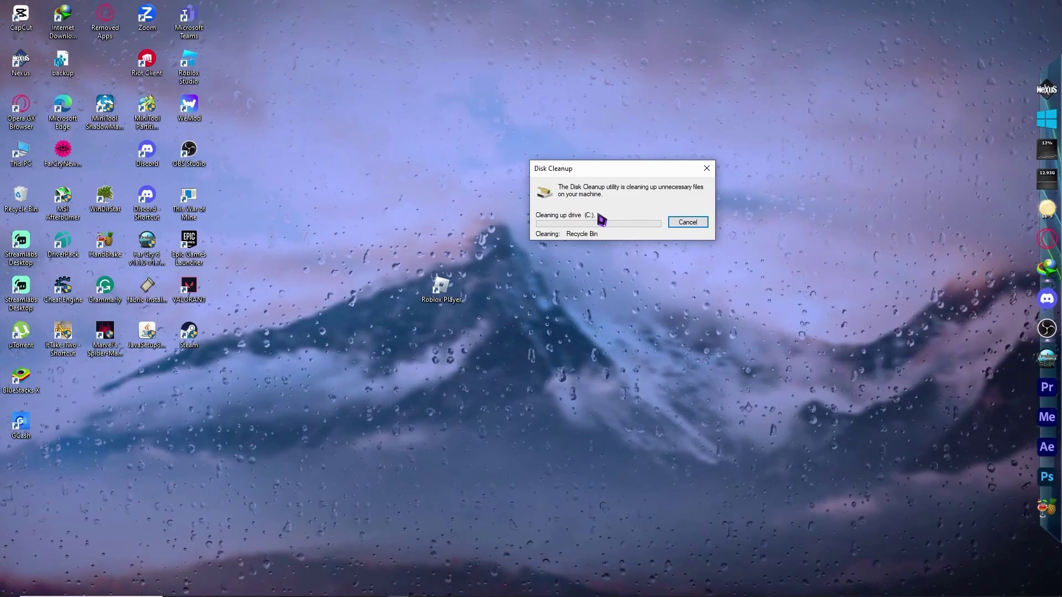
pyautogui.click(10, 589)
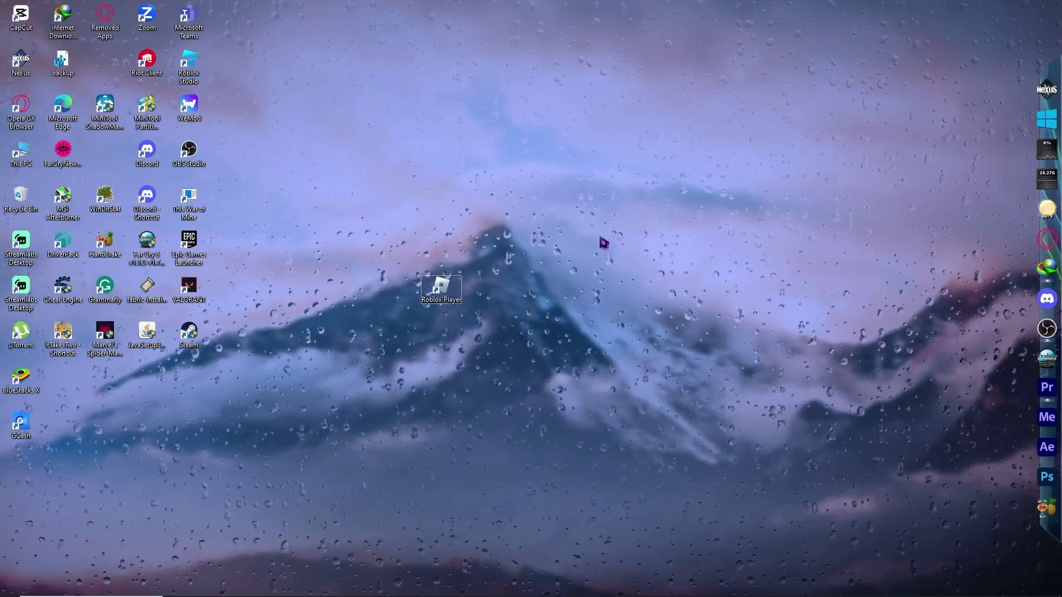
# Launch Run from Start search and enter 'appdata' to open the AppData folder
pyautogui.click(10, 588)
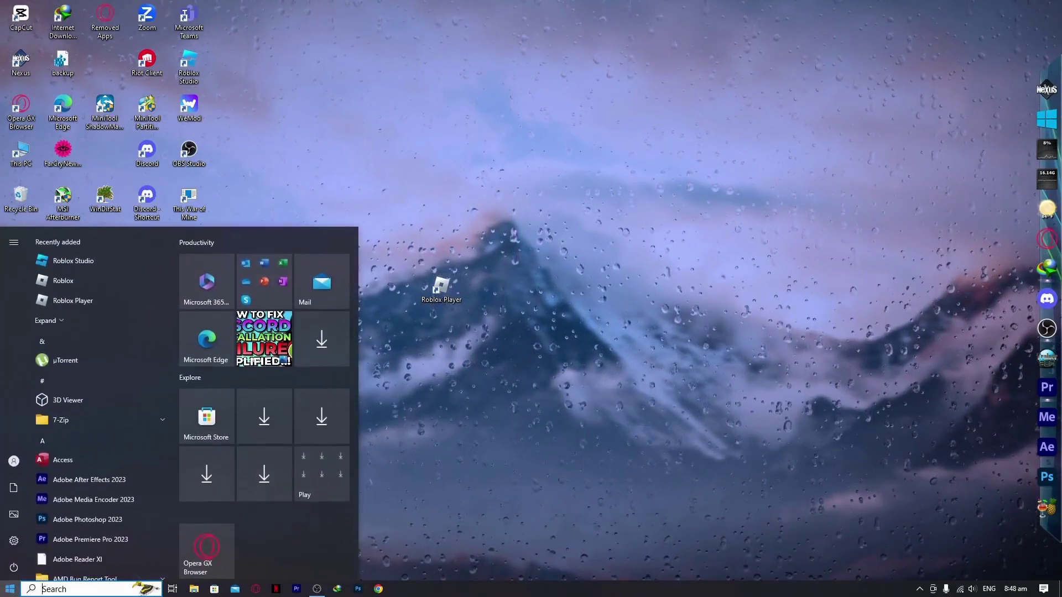
pyautogui.write('run')
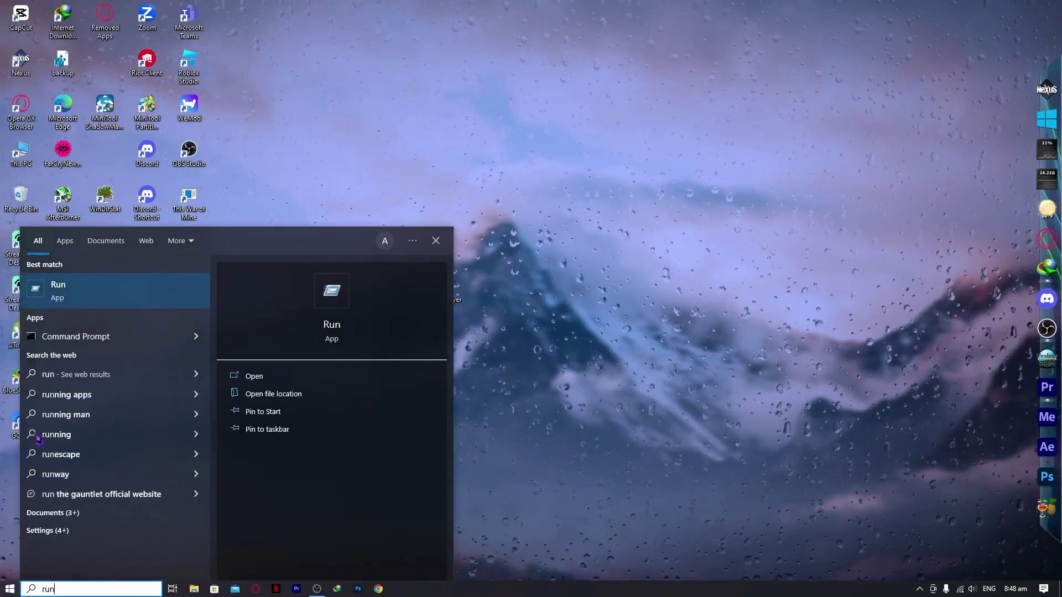
pyautogui.click(99, 289)
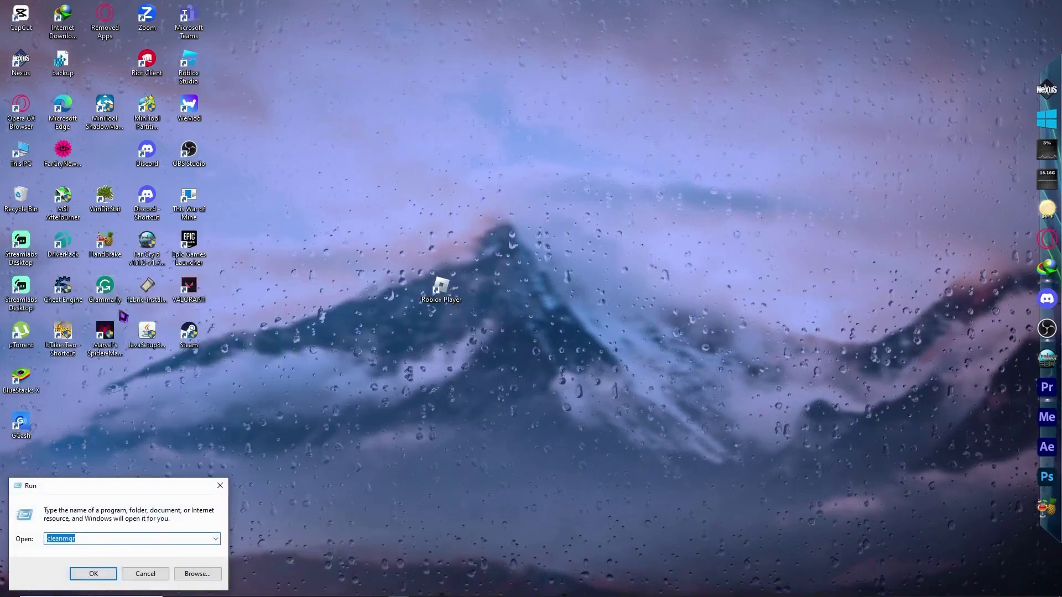
pyautogui.click(90, 540)
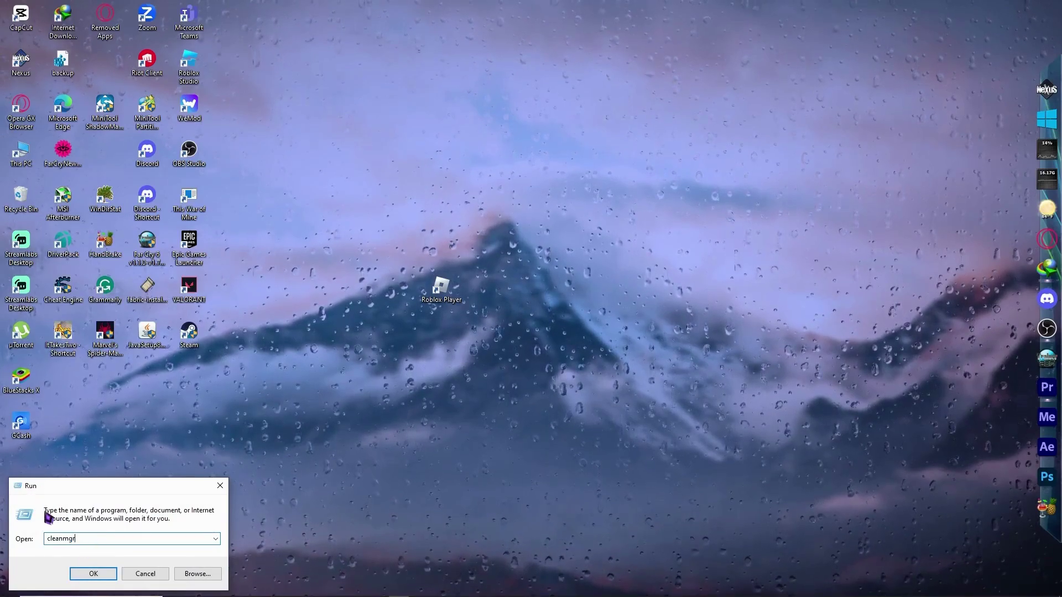
pyautogui.write('appdata')
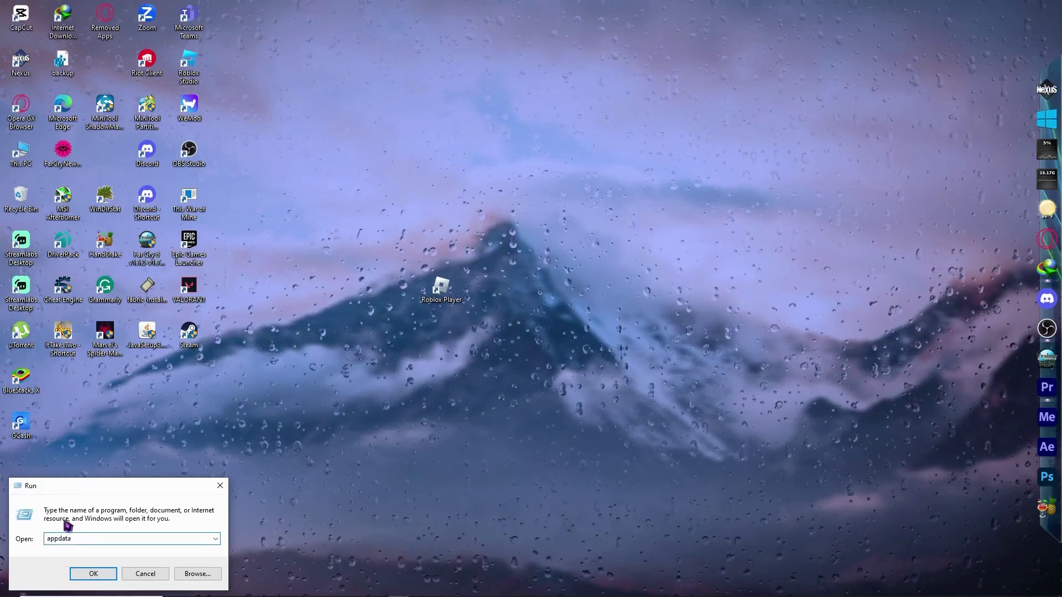
pyautogui.click(90, 577)
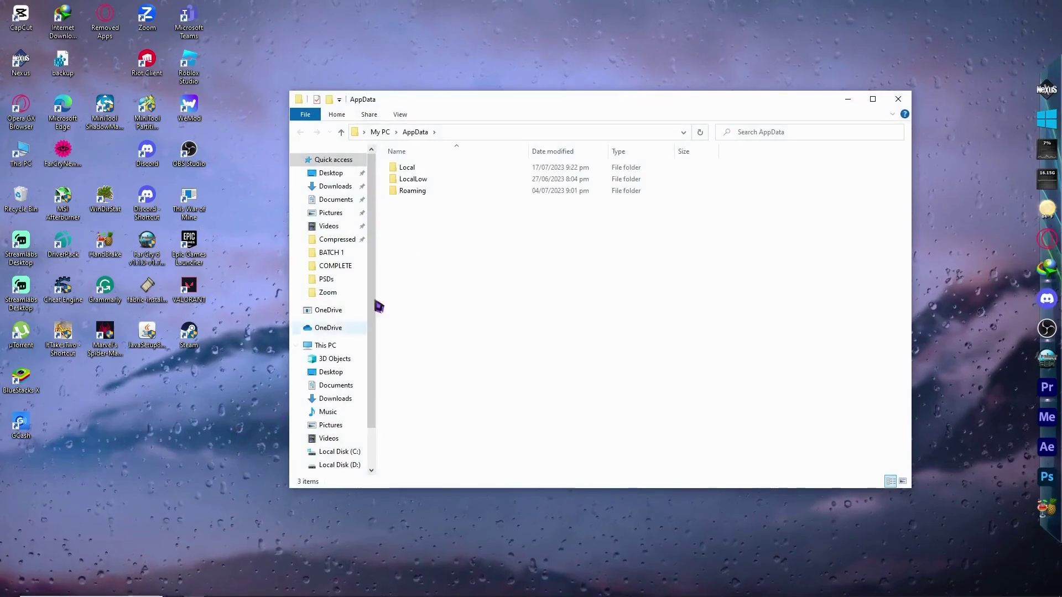
# Go to AppData\Local\Roblox and delete the GlobalBasicSettings_13 file
pyautogui.doubleClick(404, 170)
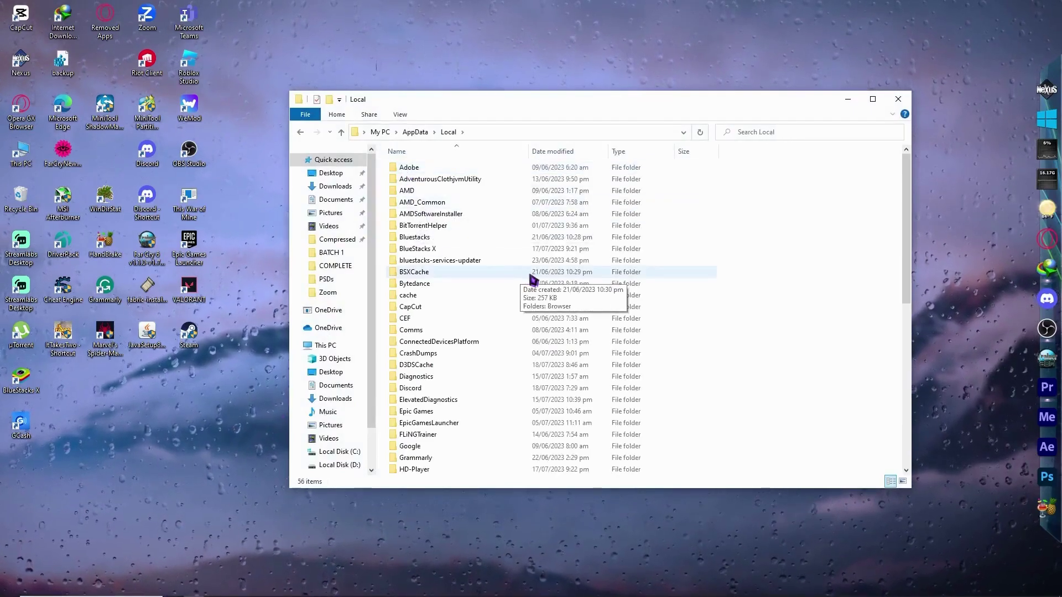
pyautogui.press('f')
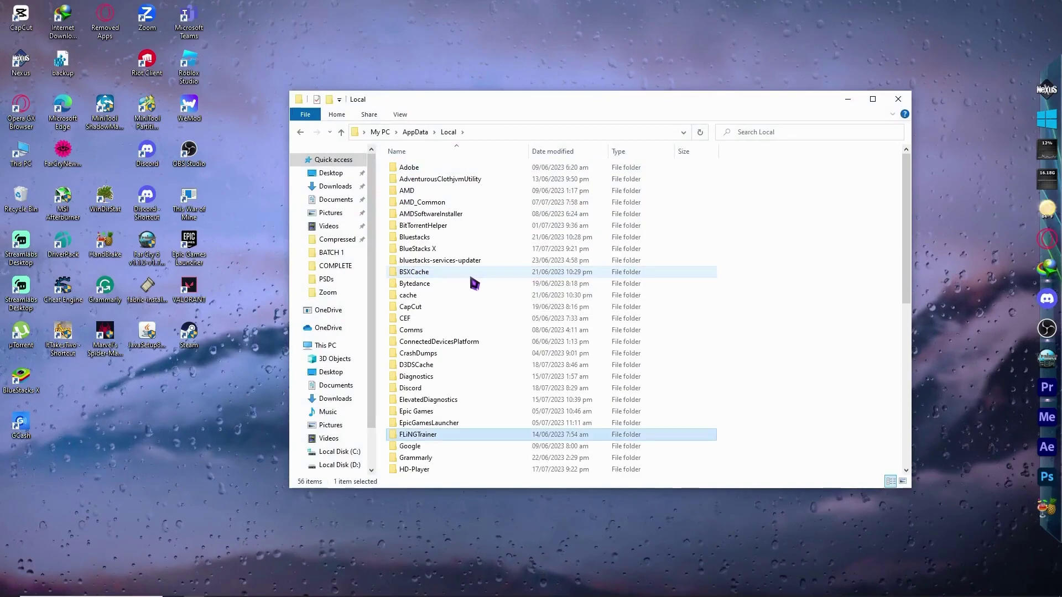
pyautogui.press('r')
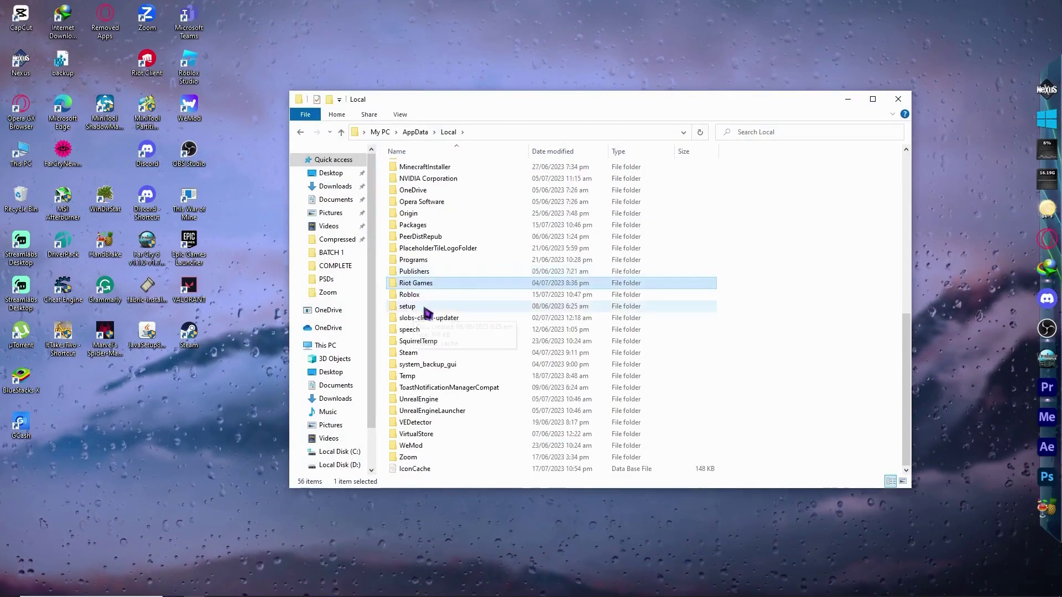
pyautogui.click(407, 299)
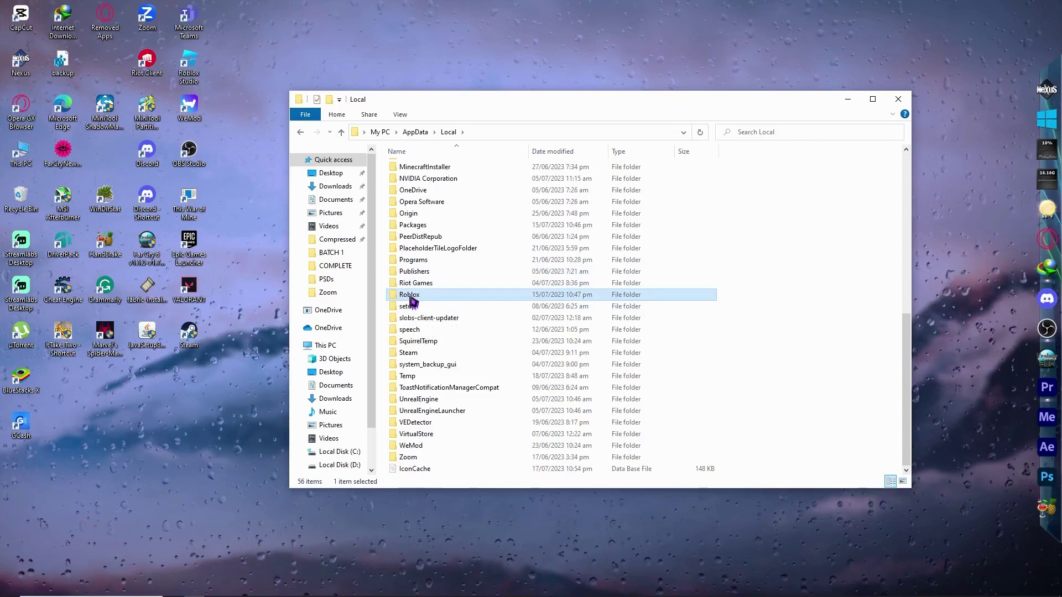
pyautogui.doubleClick(411, 297)
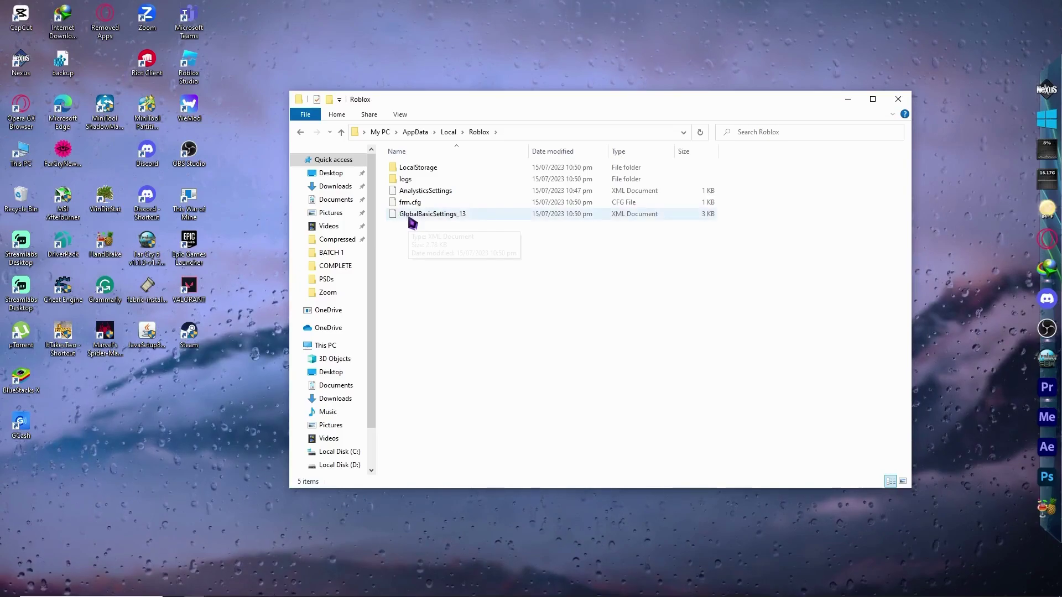
pyautogui.rightClick(442, 220)
pyautogui.click(480, 449)
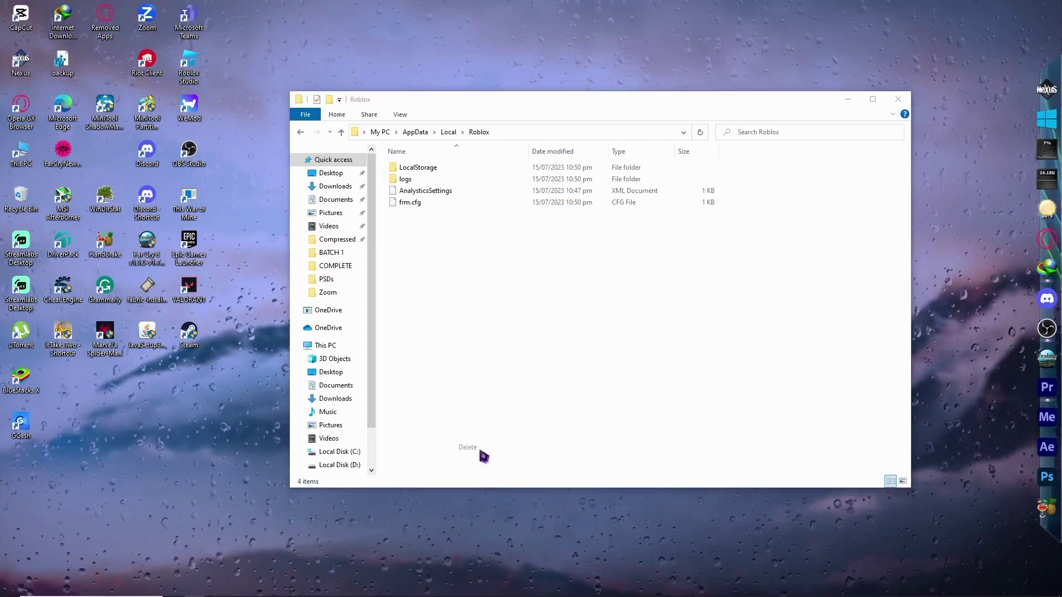
# Delete all four files in the Roblox logs folder and close File Explorer
pyautogui.doubleClick(404, 182)
pyautogui.moveTo(445, 259); pyautogui.dragTo(568, 188)
pyautogui.rightClick(567, 185)
pyautogui.click(646, 382)
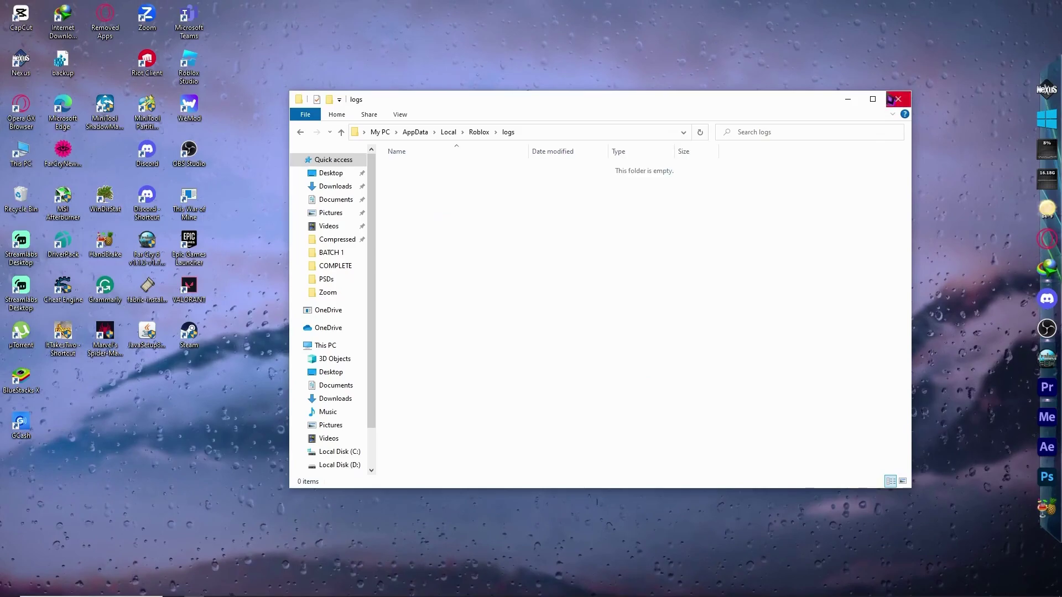
pyautogui.click(896, 98)
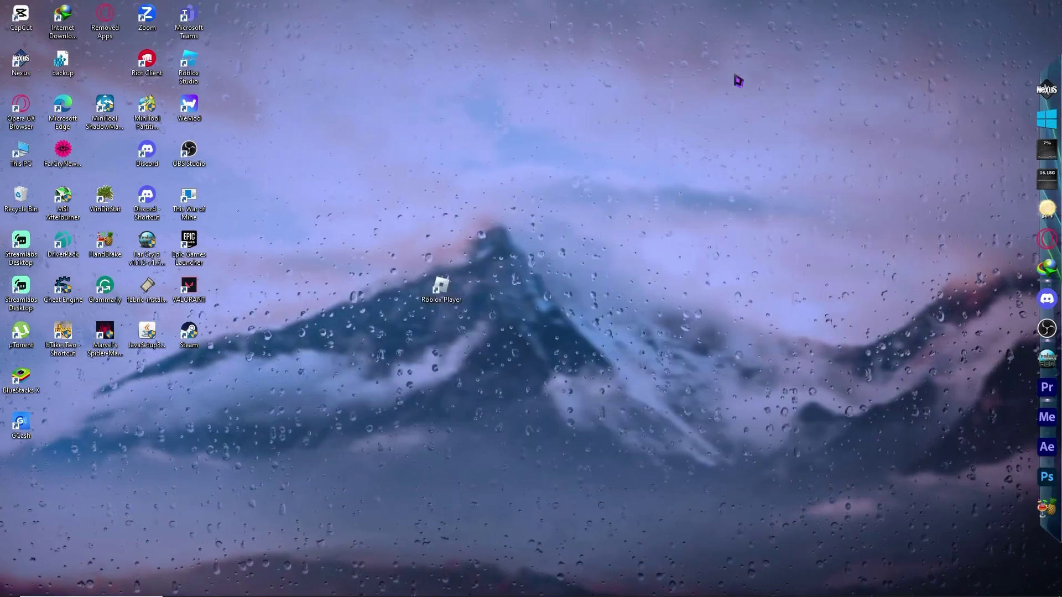